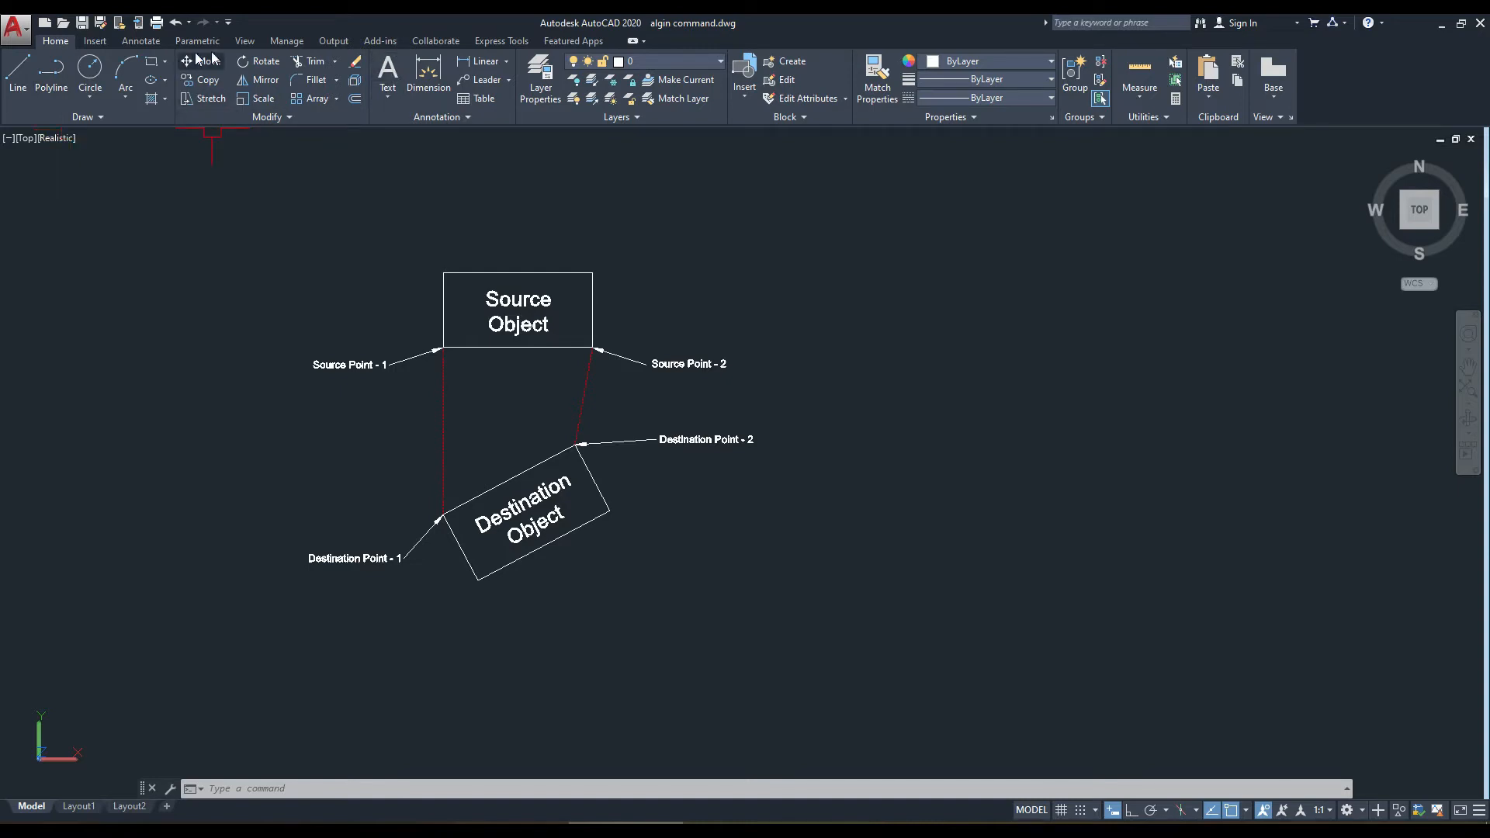
pyautogui.click(286, 115)
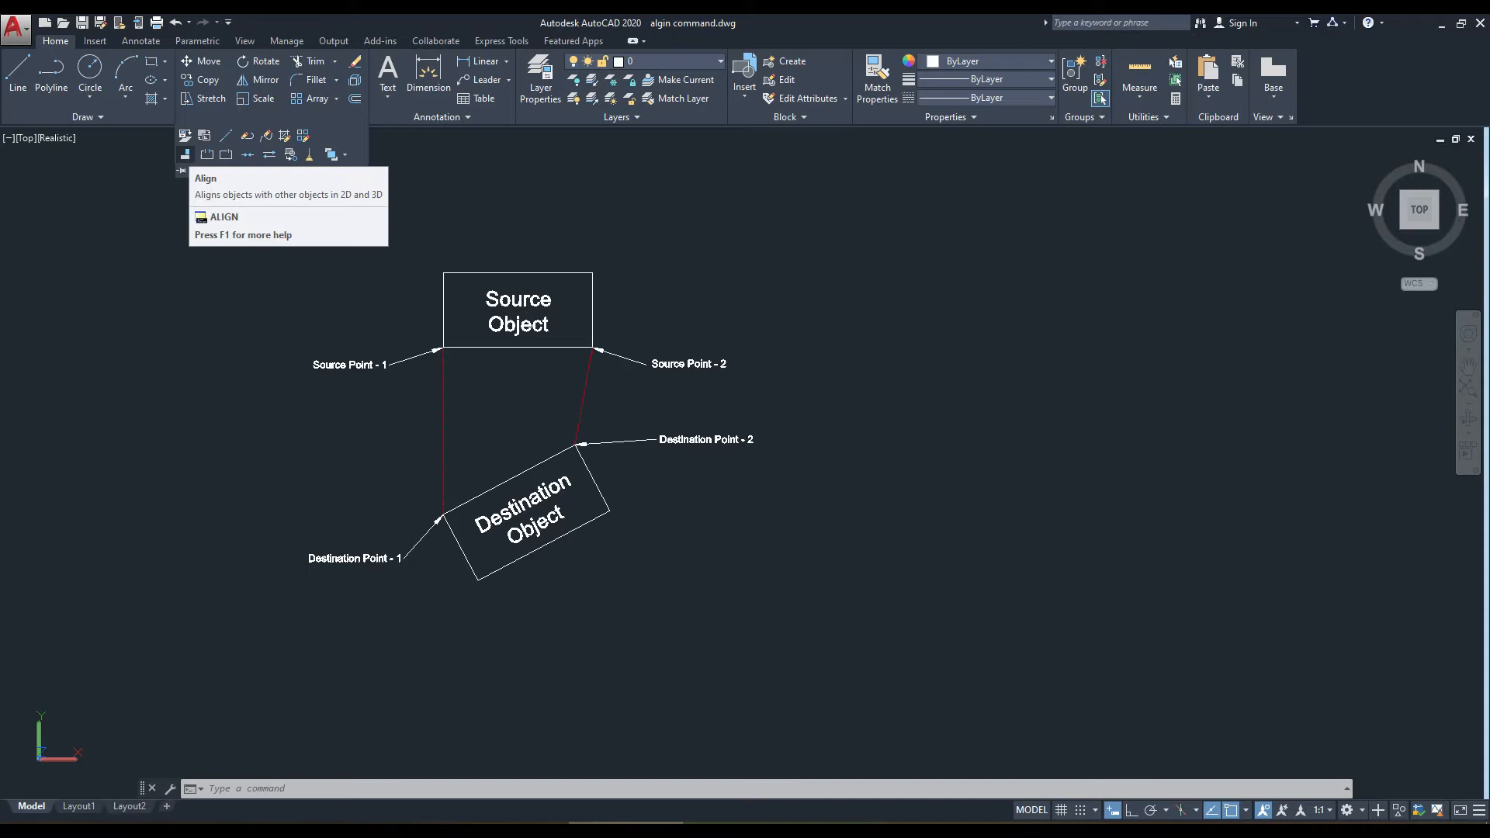
pyautogui.click(249, 295)
pyautogui.click(180, 279)
pyautogui.moveTo(256, 247); pyautogui.dragTo(268, 257, button='middle')
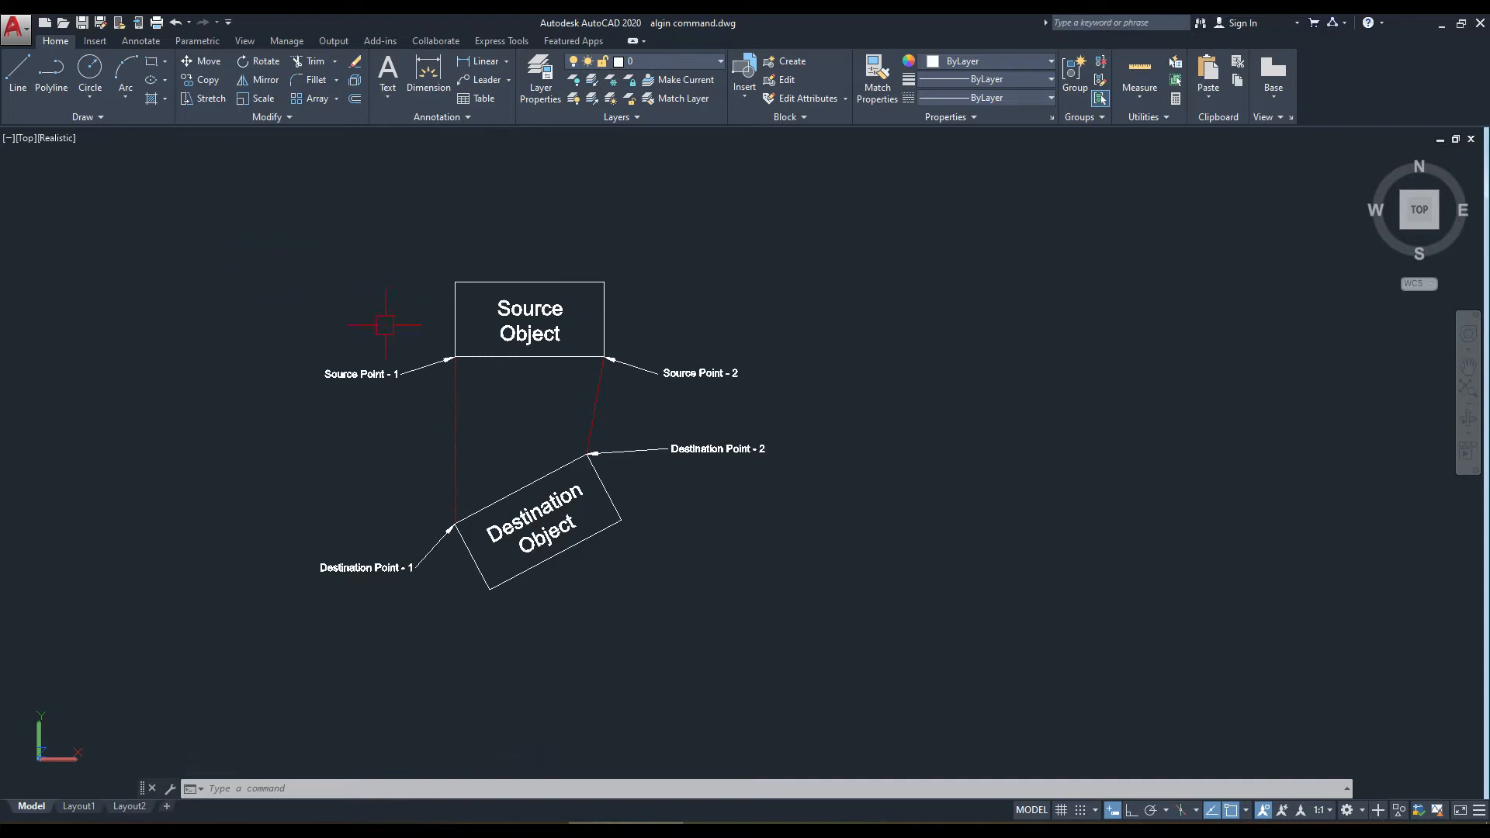
# Examine the source and destination rectangles and their labelled source and destination points 1 and 2.
pyautogui.scroll(4, 504, 338)
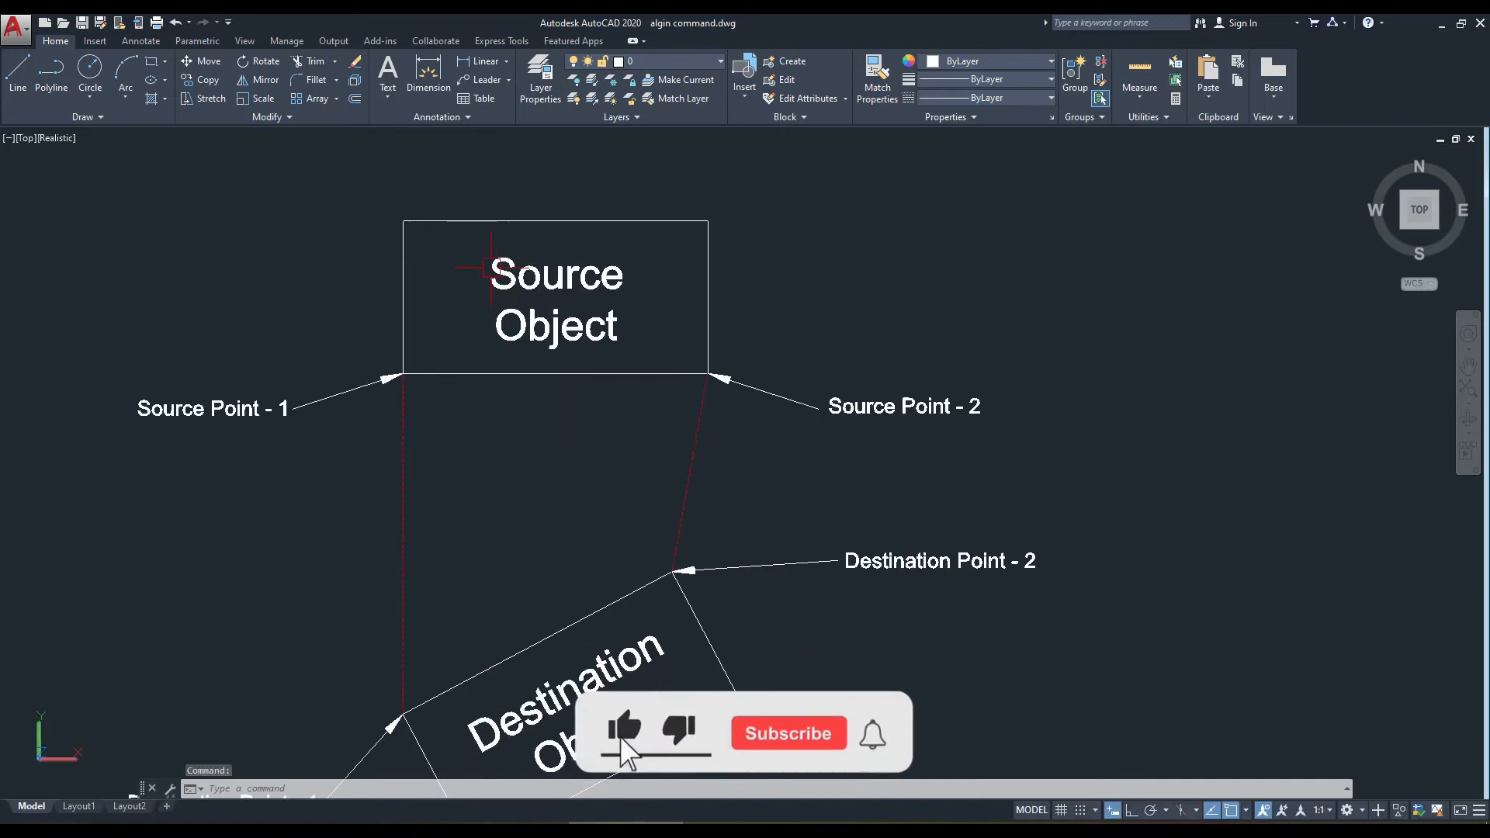
pyautogui.scroll(-4, 496, 262)
pyautogui.scroll(4, 502, 458)
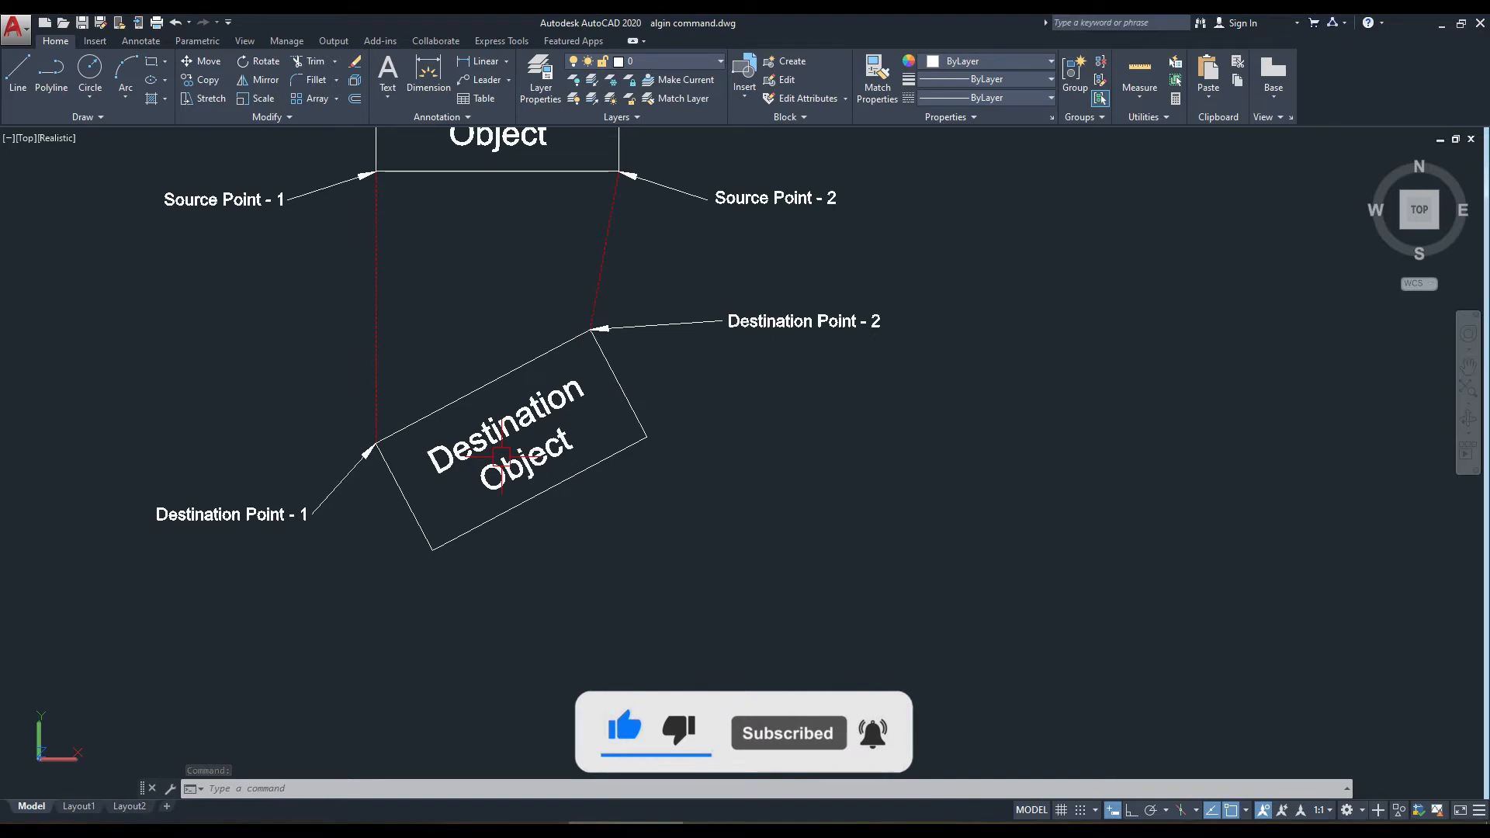
pyautogui.scroll(-2, 504, 334)
pyautogui.moveTo(487, 342); pyautogui.dragTo(457, 410, button='middle')
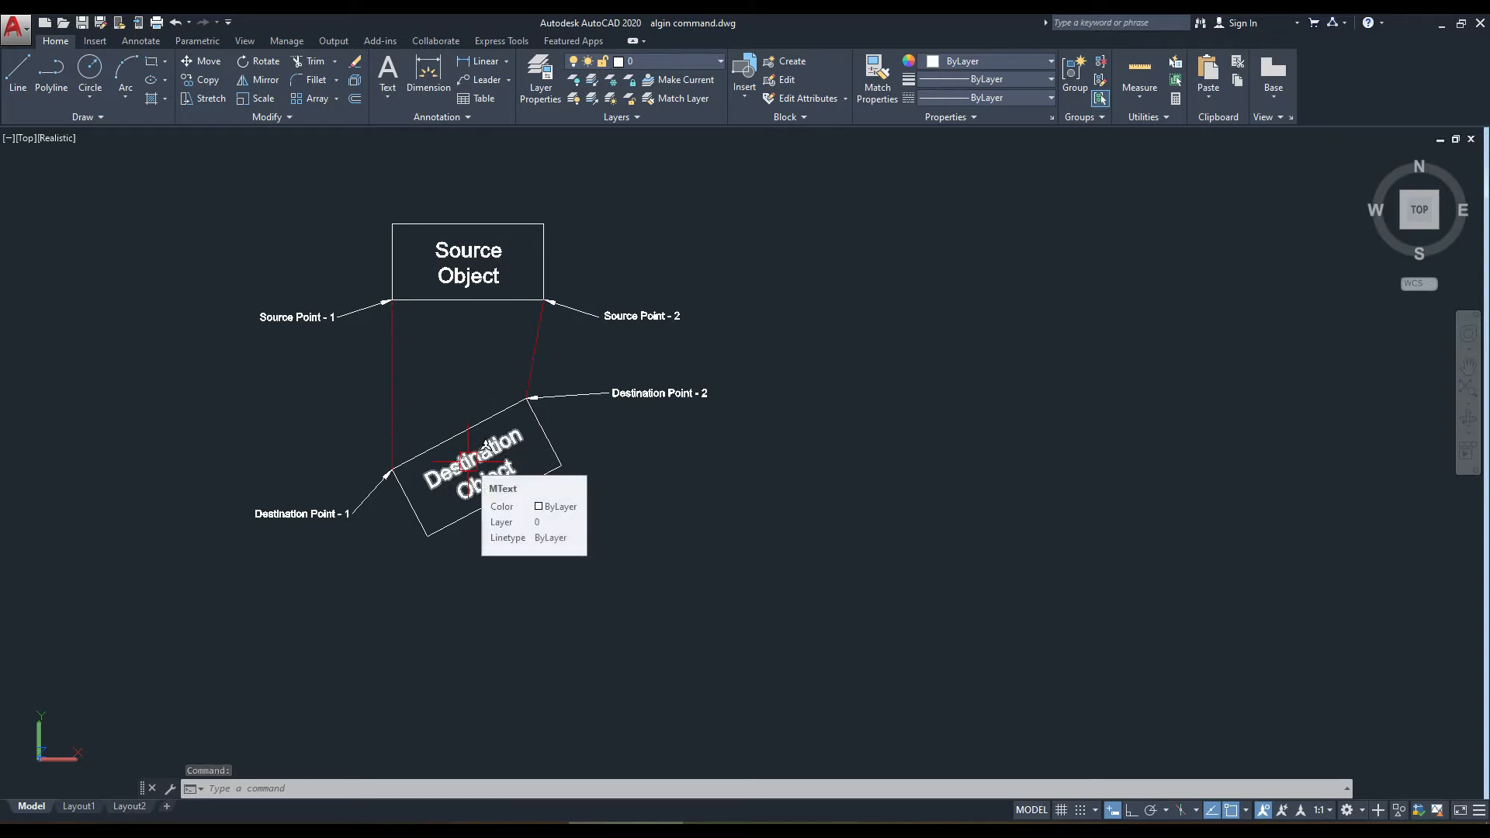
pyautogui.scroll(4, 506, 476)
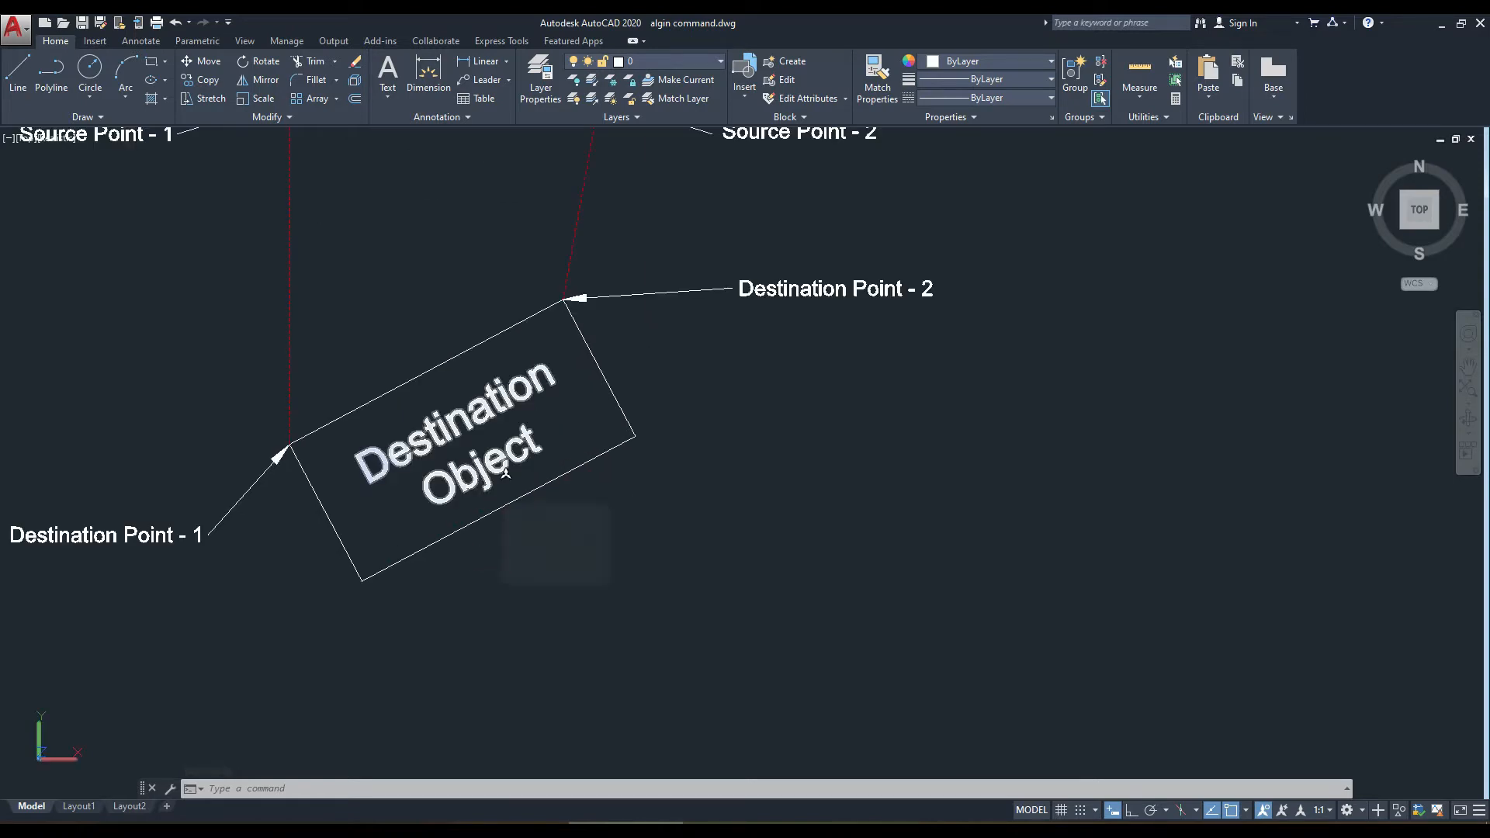
pyautogui.scroll(-3, 469, 417)
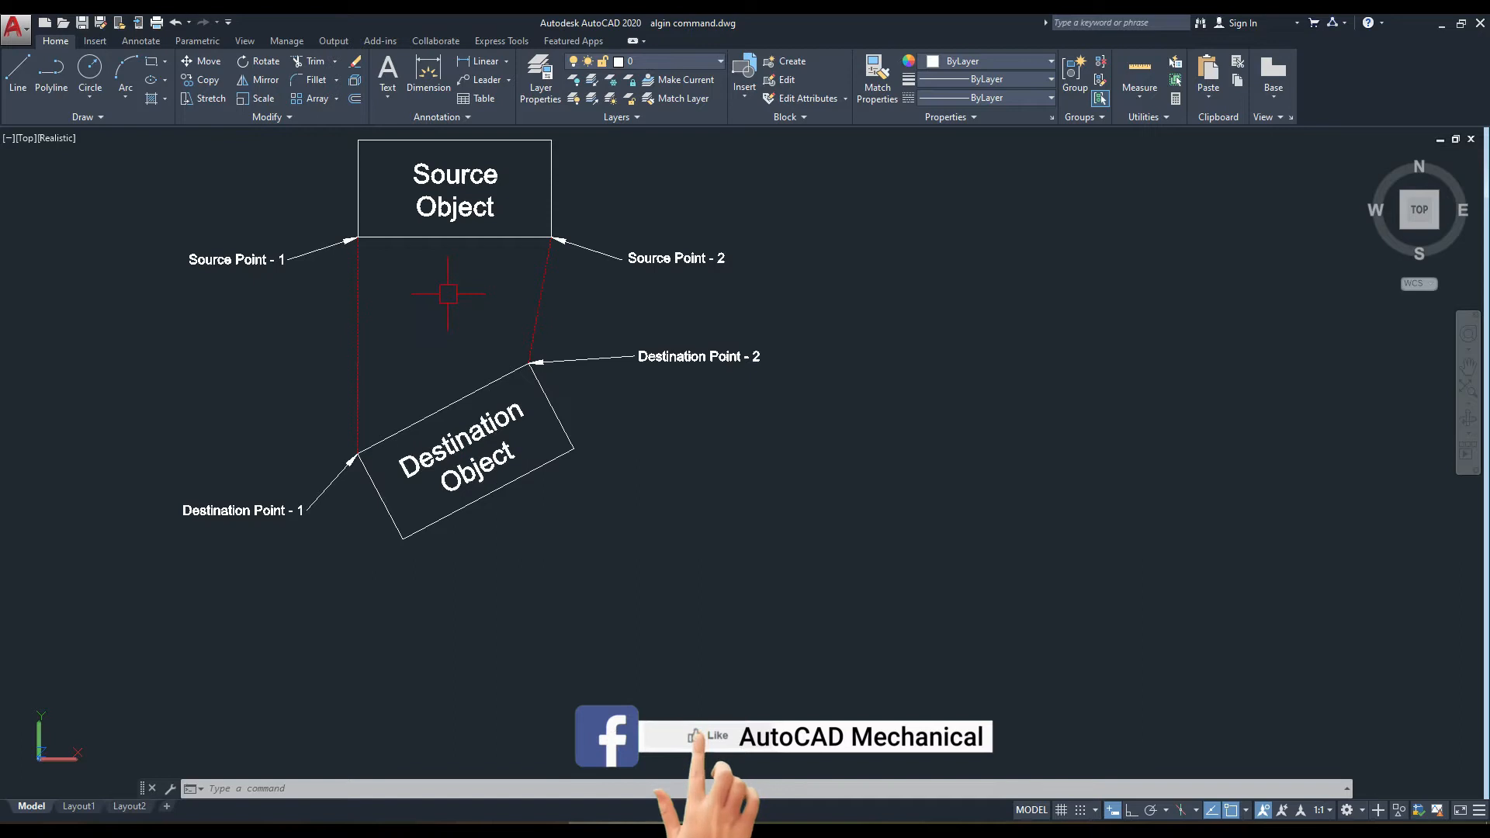
pyautogui.moveTo(422, 310); pyautogui.dragTo(459, 342, button='middle')
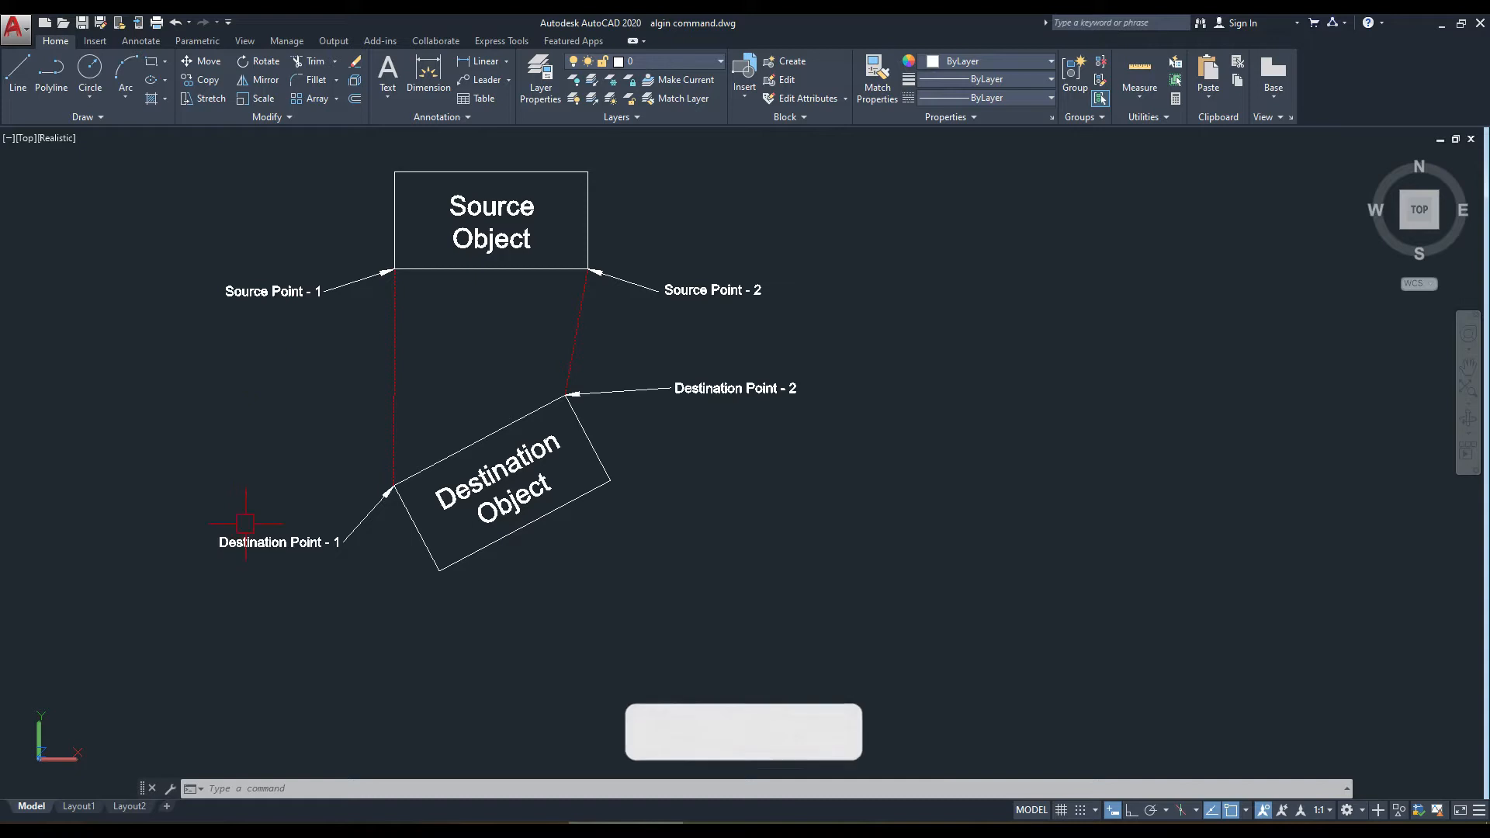
pyautogui.scroll(3, 328, 556)
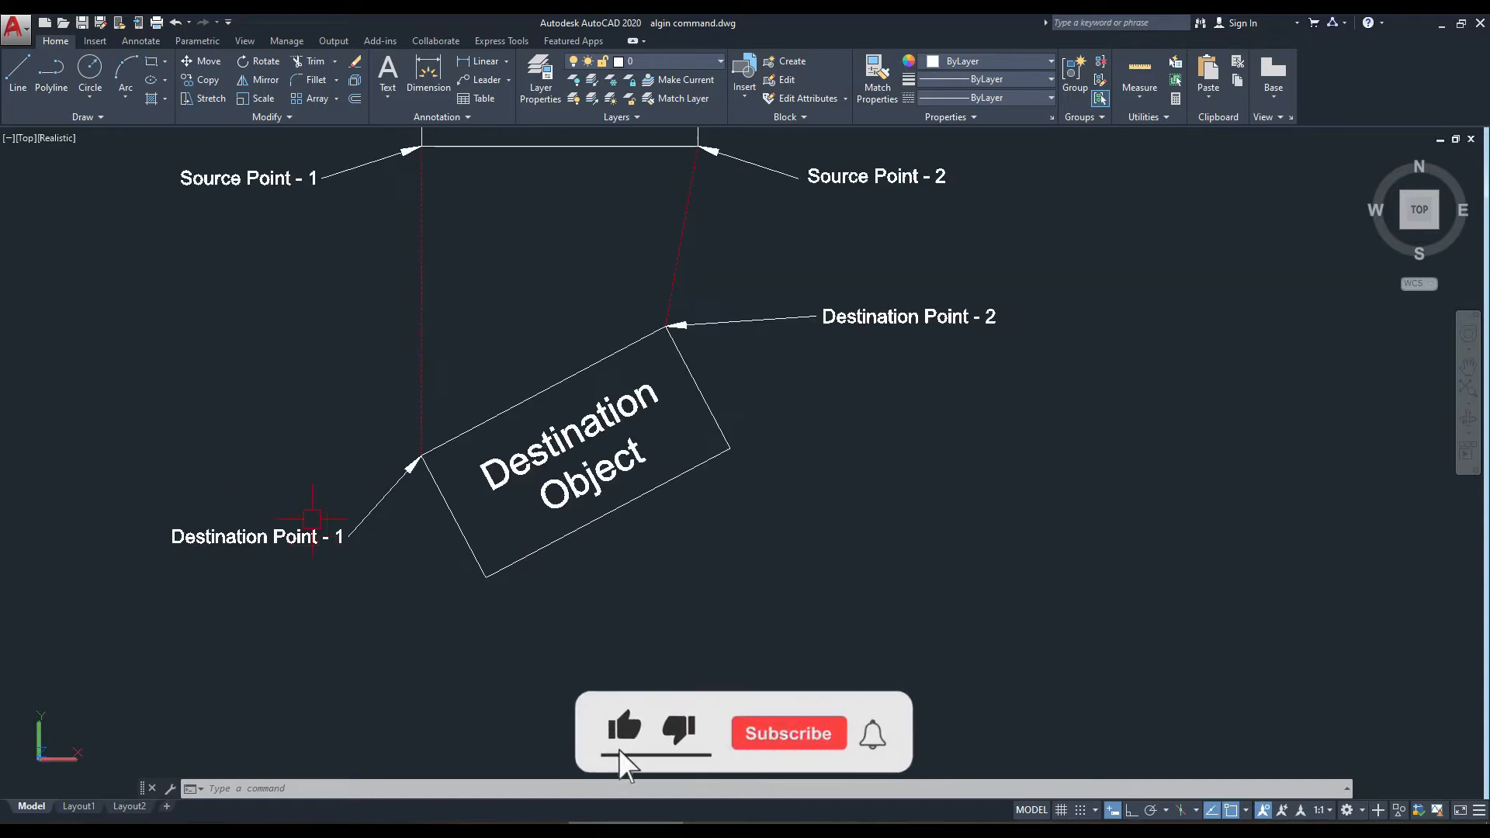
pyautogui.scroll(-7, 264, 440)
pyautogui.moveTo(471, 342); pyautogui.dragTo(456, 346, button='middle')
pyautogui.moveTo(457, 346); pyautogui.dragTo(439, 362)
pyautogui.press('Escape')
pyautogui.scroll(5, 455, 372)
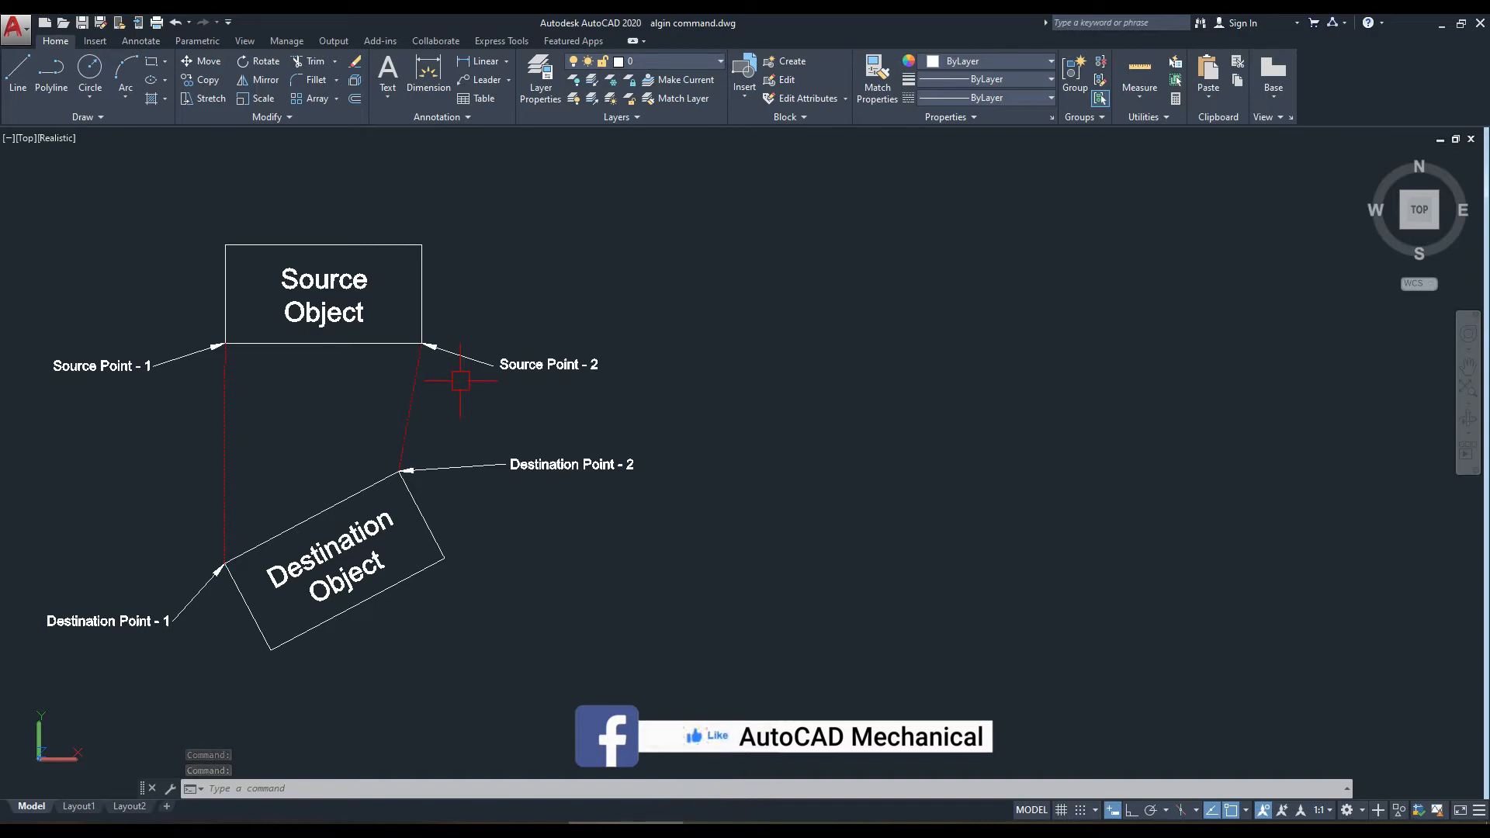
pyautogui.moveTo(464, 386); pyautogui.dragTo(495, 391, button='middle')
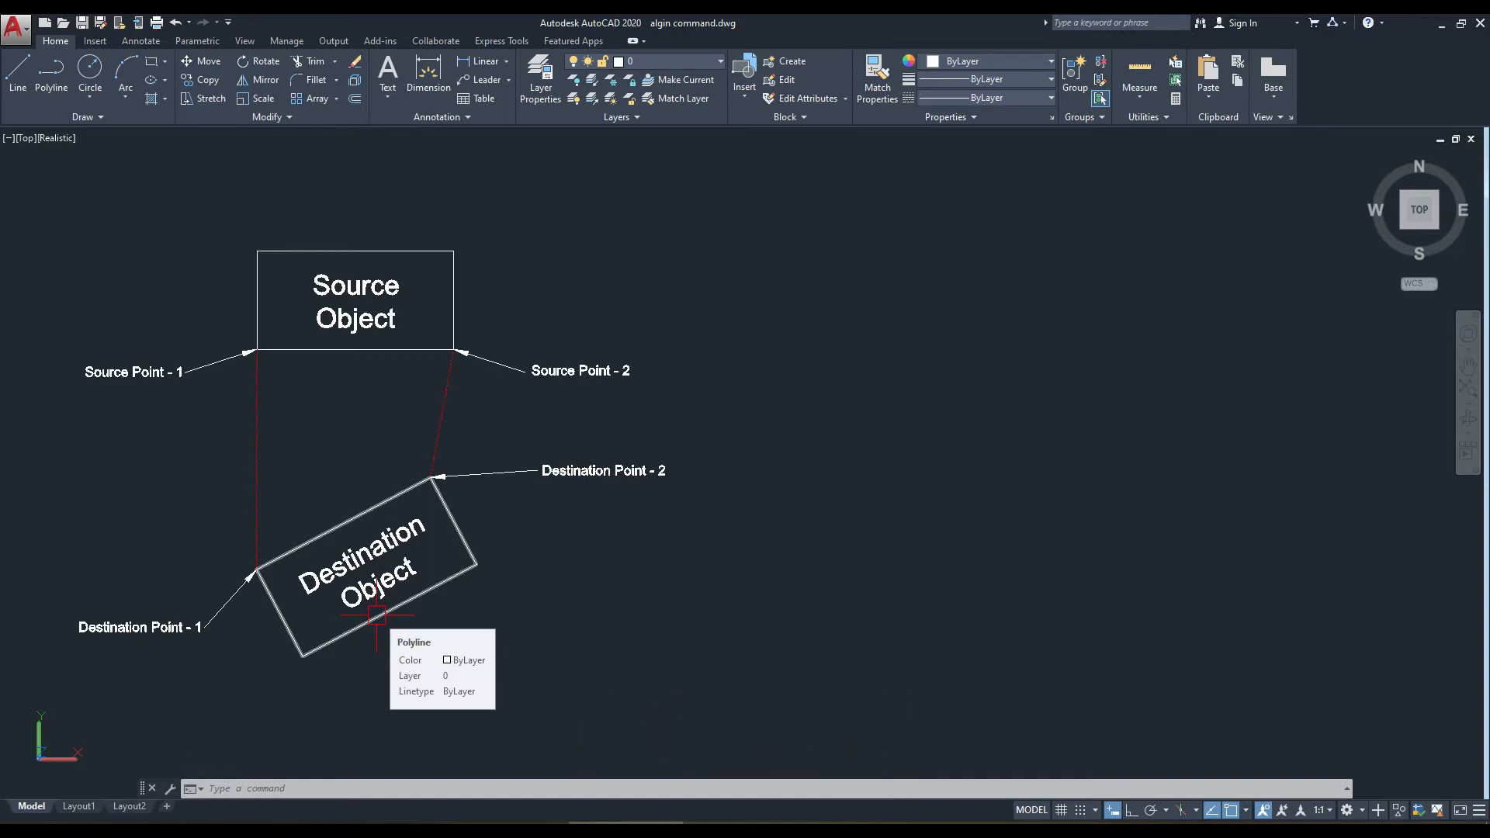
# Copy the source and destination rectangles with their text into the empty area beside the labelled diagram, using Destination Point 1 as the base point.
pyautogui.write('CP')
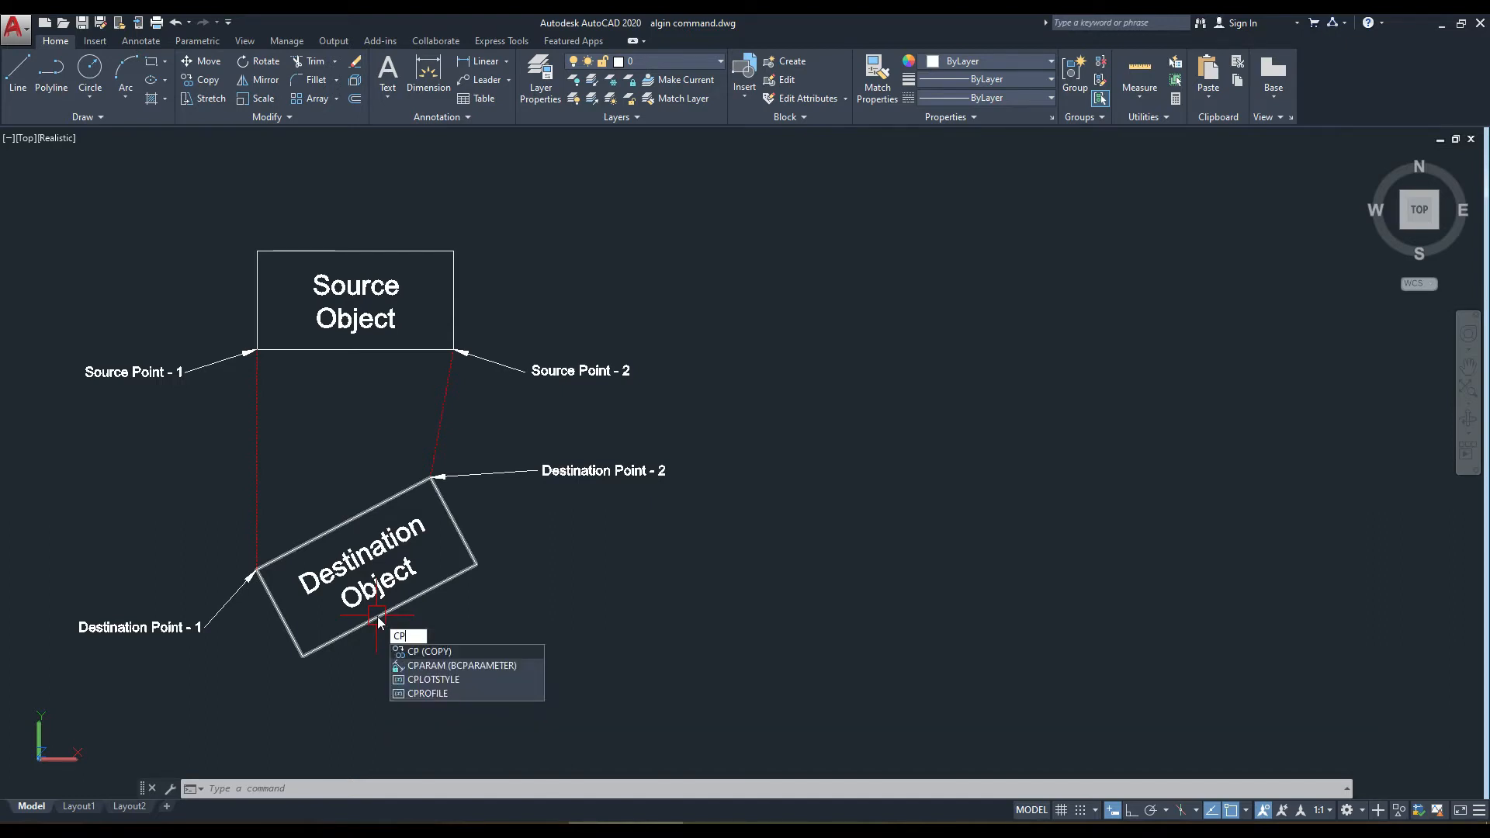
pyautogui.press('Return')
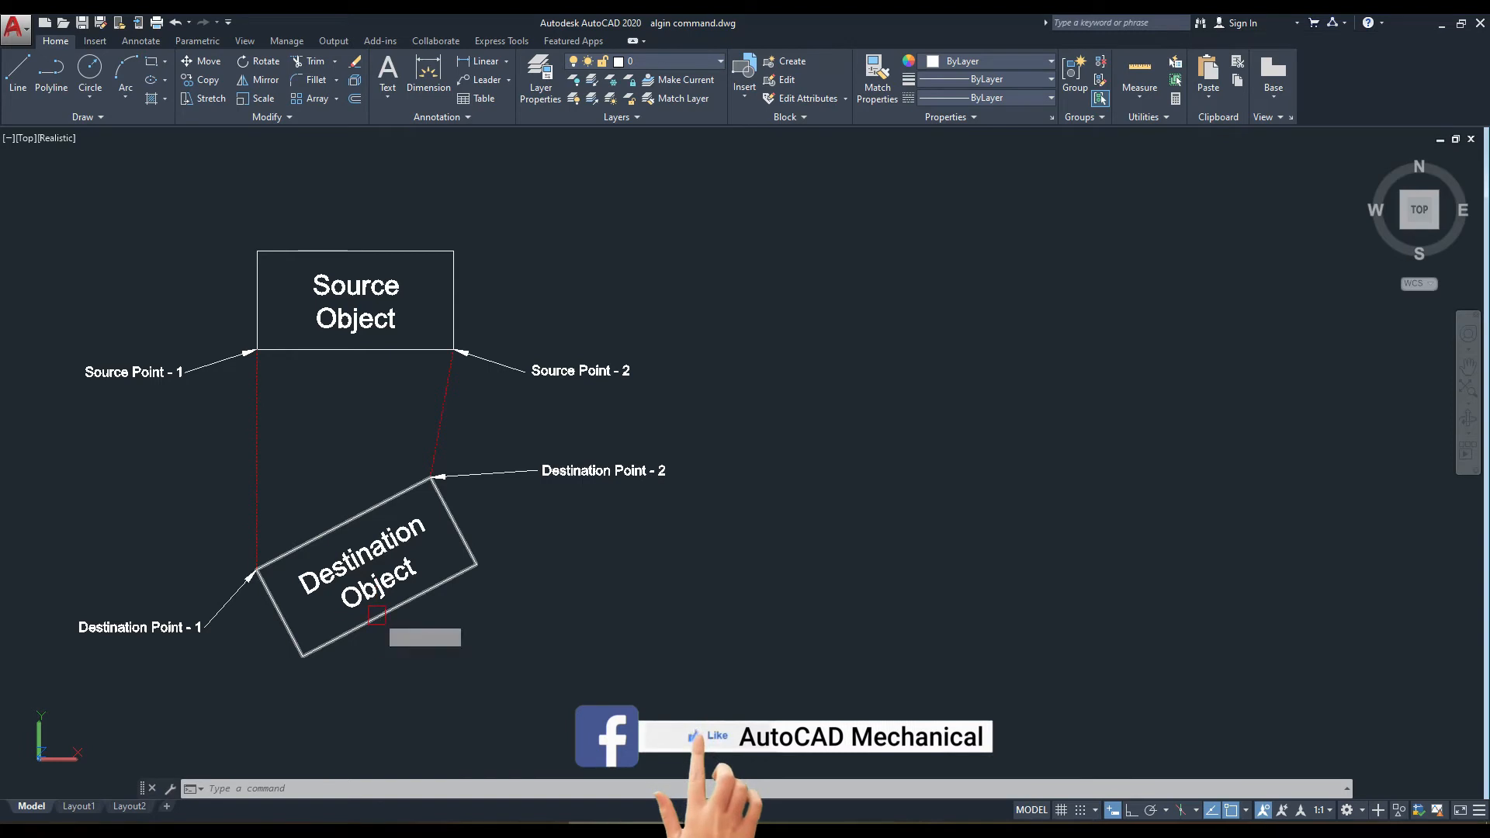
pyautogui.click(522, 541)
pyautogui.click(352, 613)
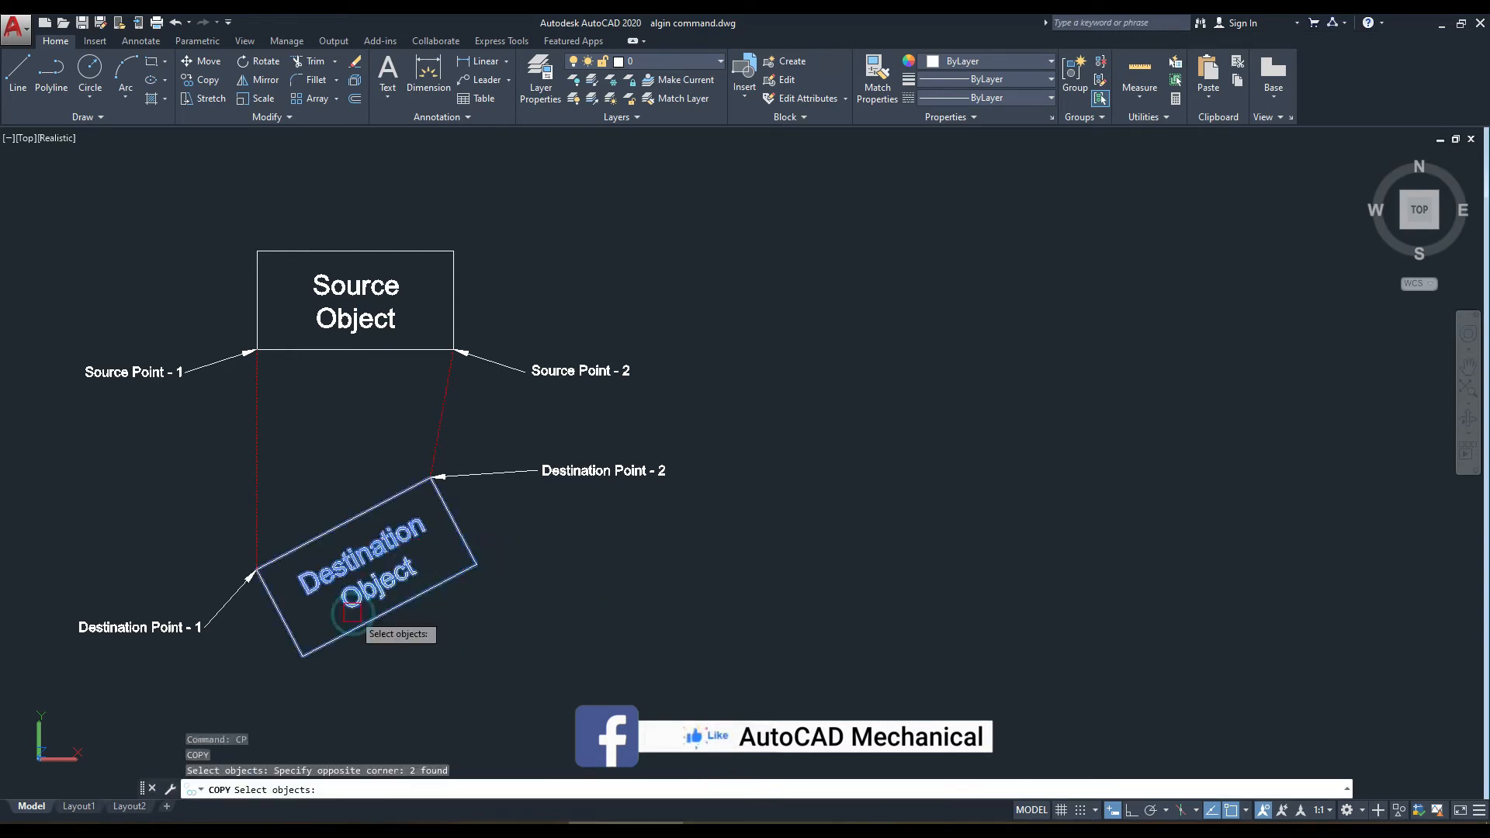
pyautogui.click(478, 230)
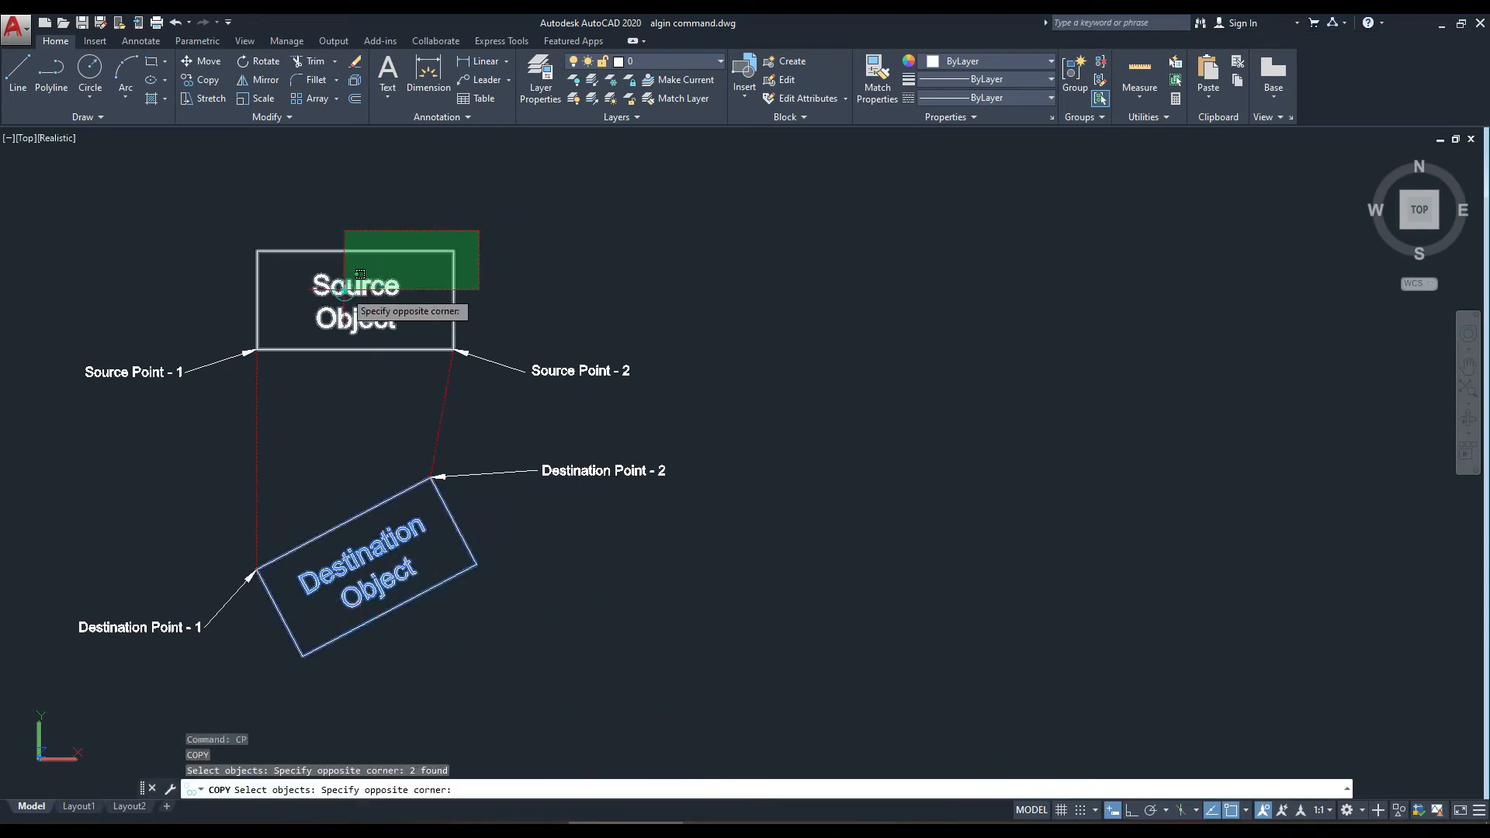
pyautogui.click(360, 274)
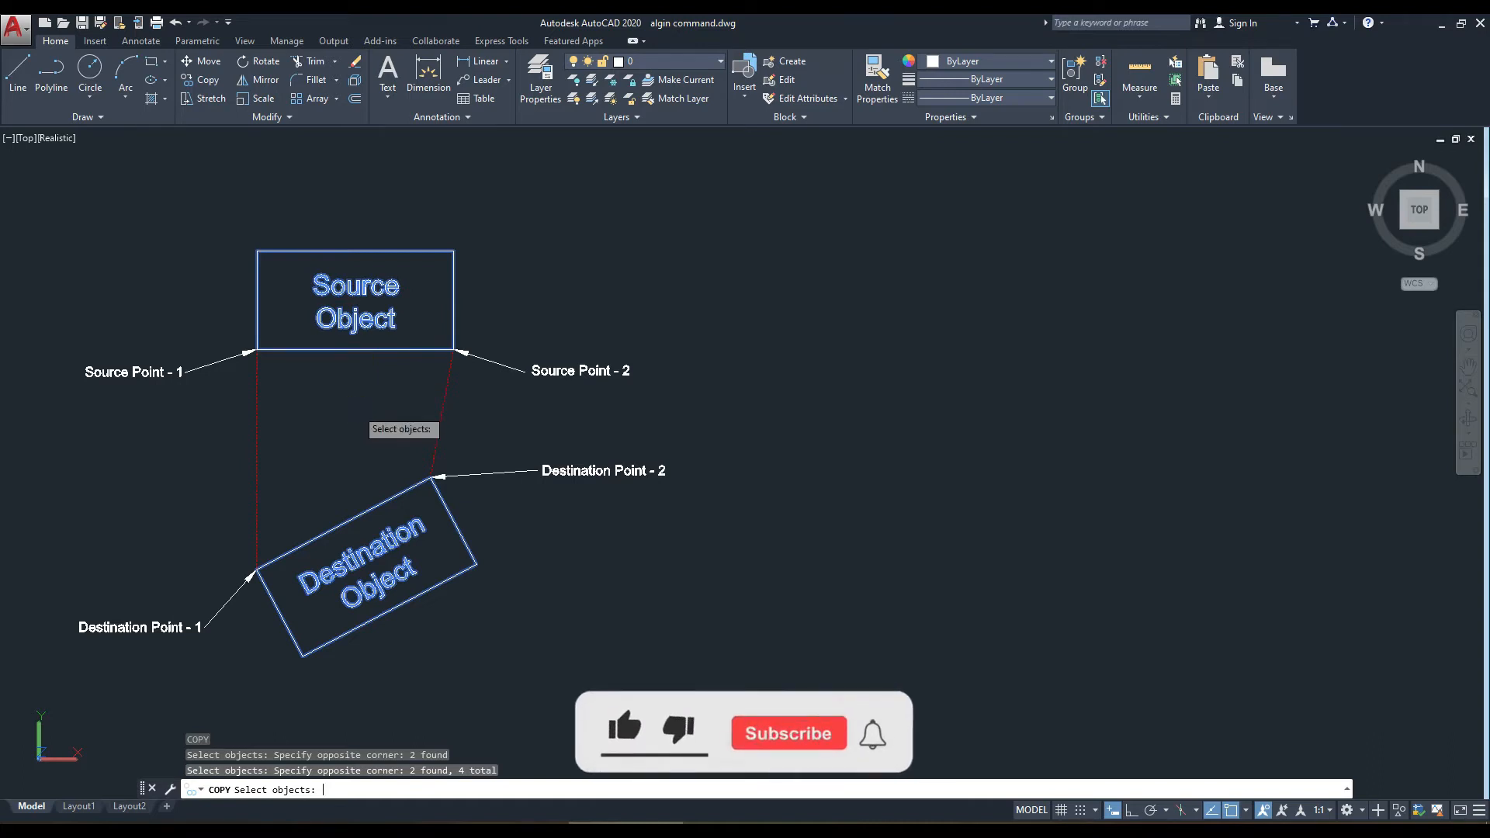
pyautogui.press('Return')
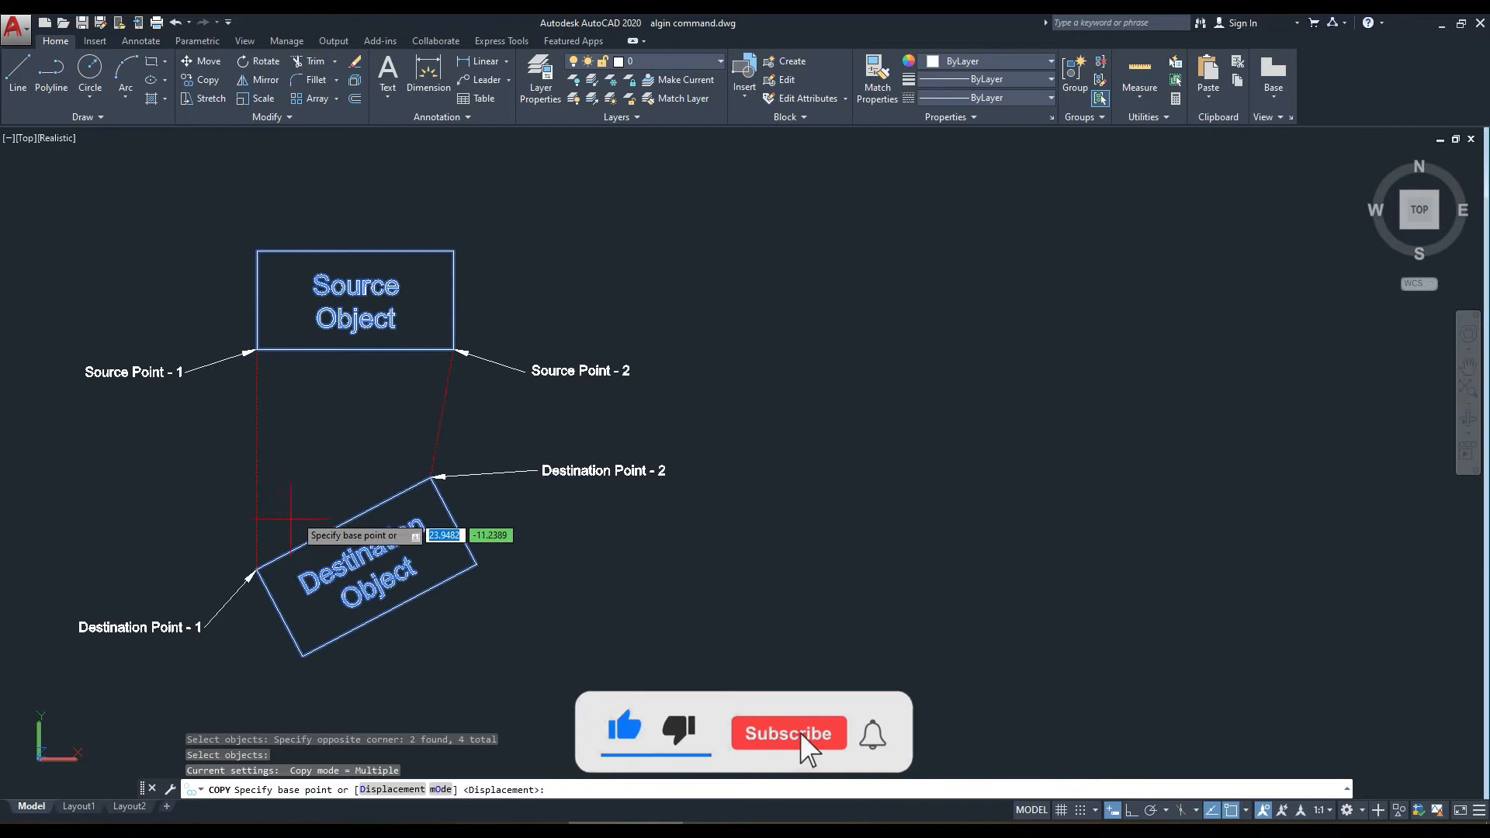
pyautogui.click(257, 569)
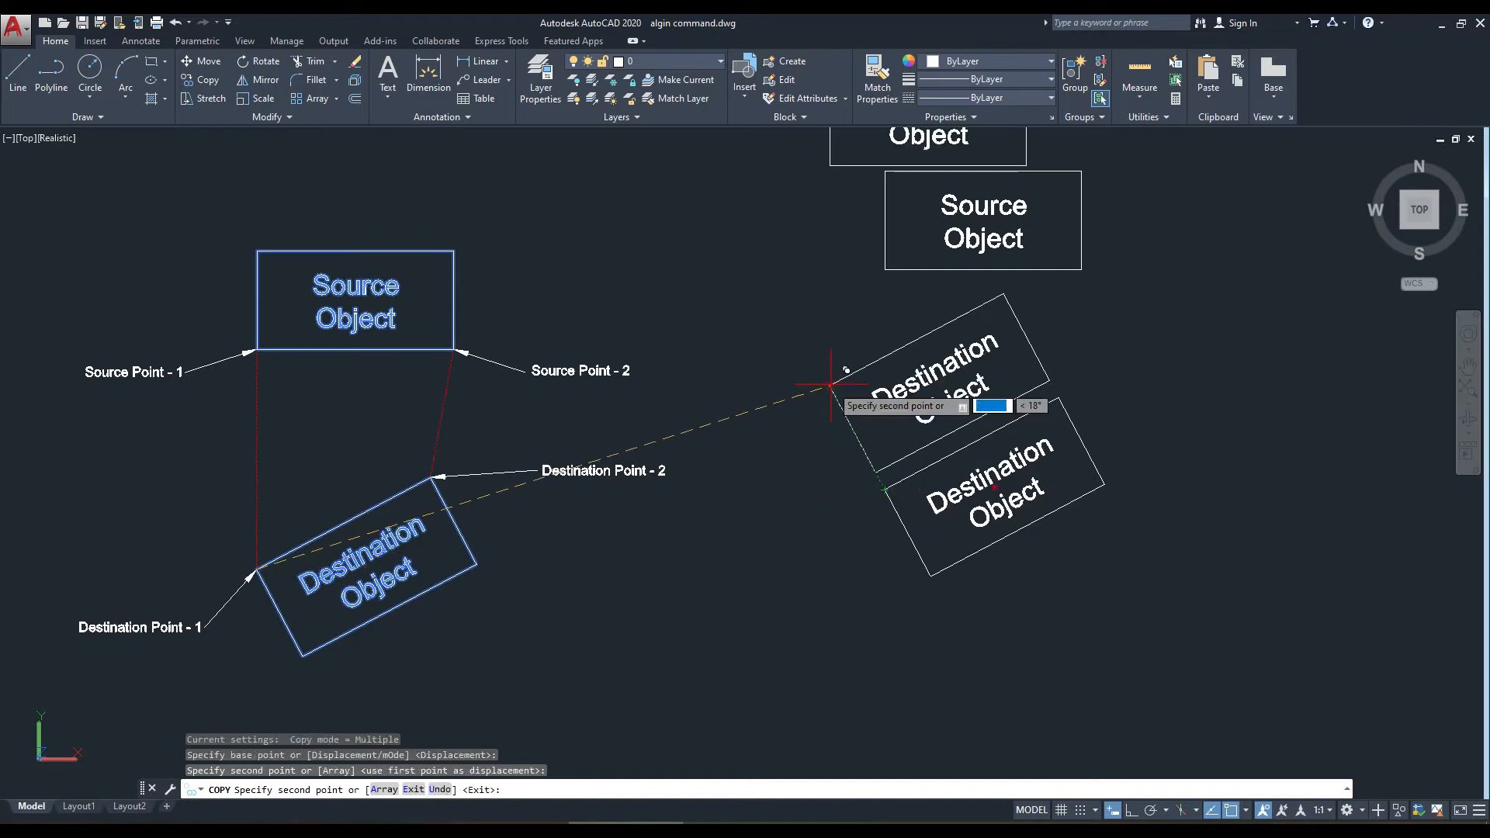
pyautogui.press('Escape')
# Start Align on the copied source rectangle and its text, pairing its lower-left corner with the upper-left corner of the copied destination rectangle.
pyautogui.moveTo(805, 374); pyautogui.dragTo(605, 393, button='middle')
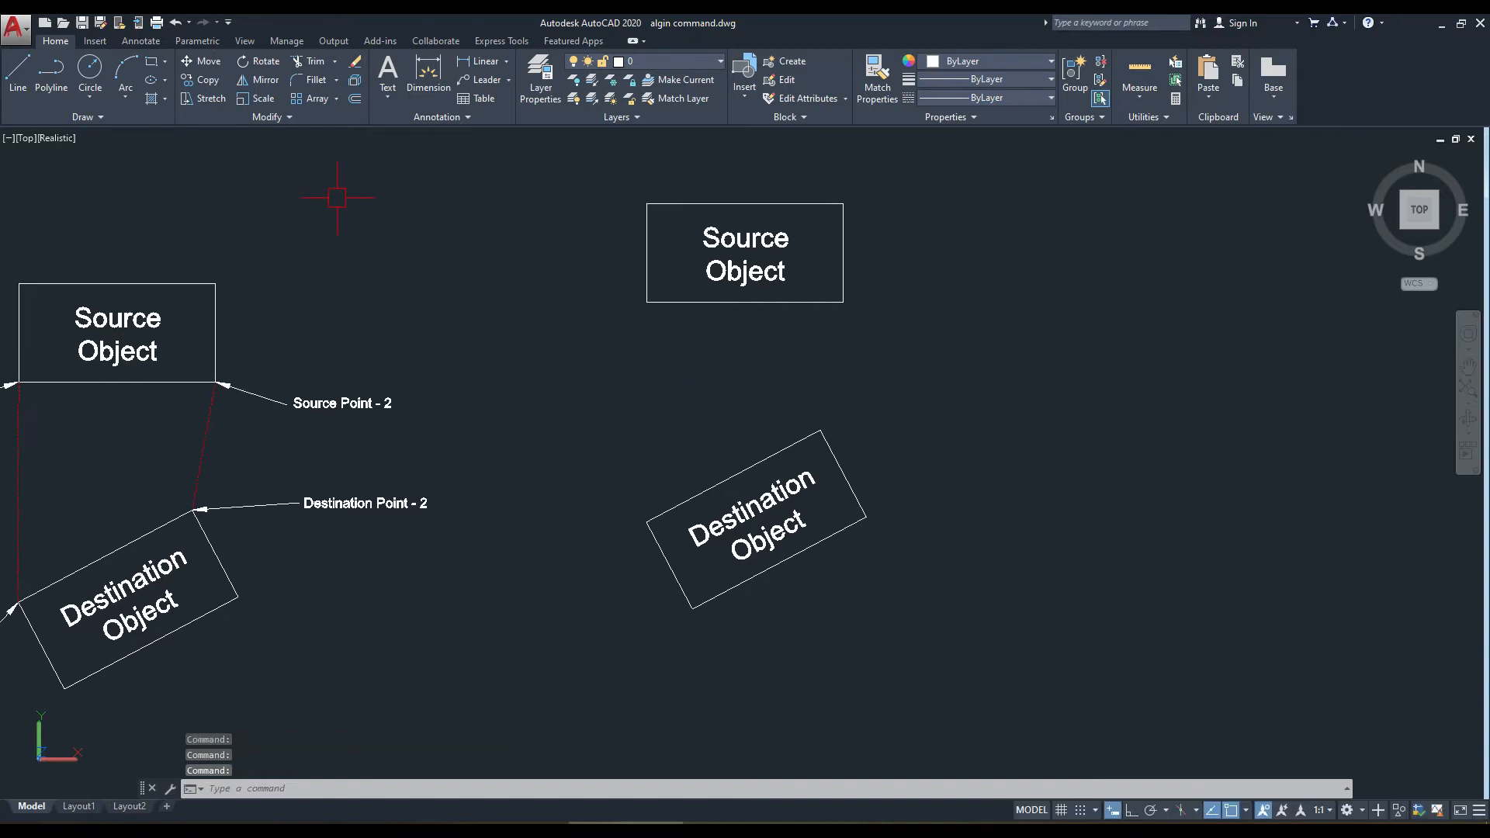
pyautogui.click(295, 121)
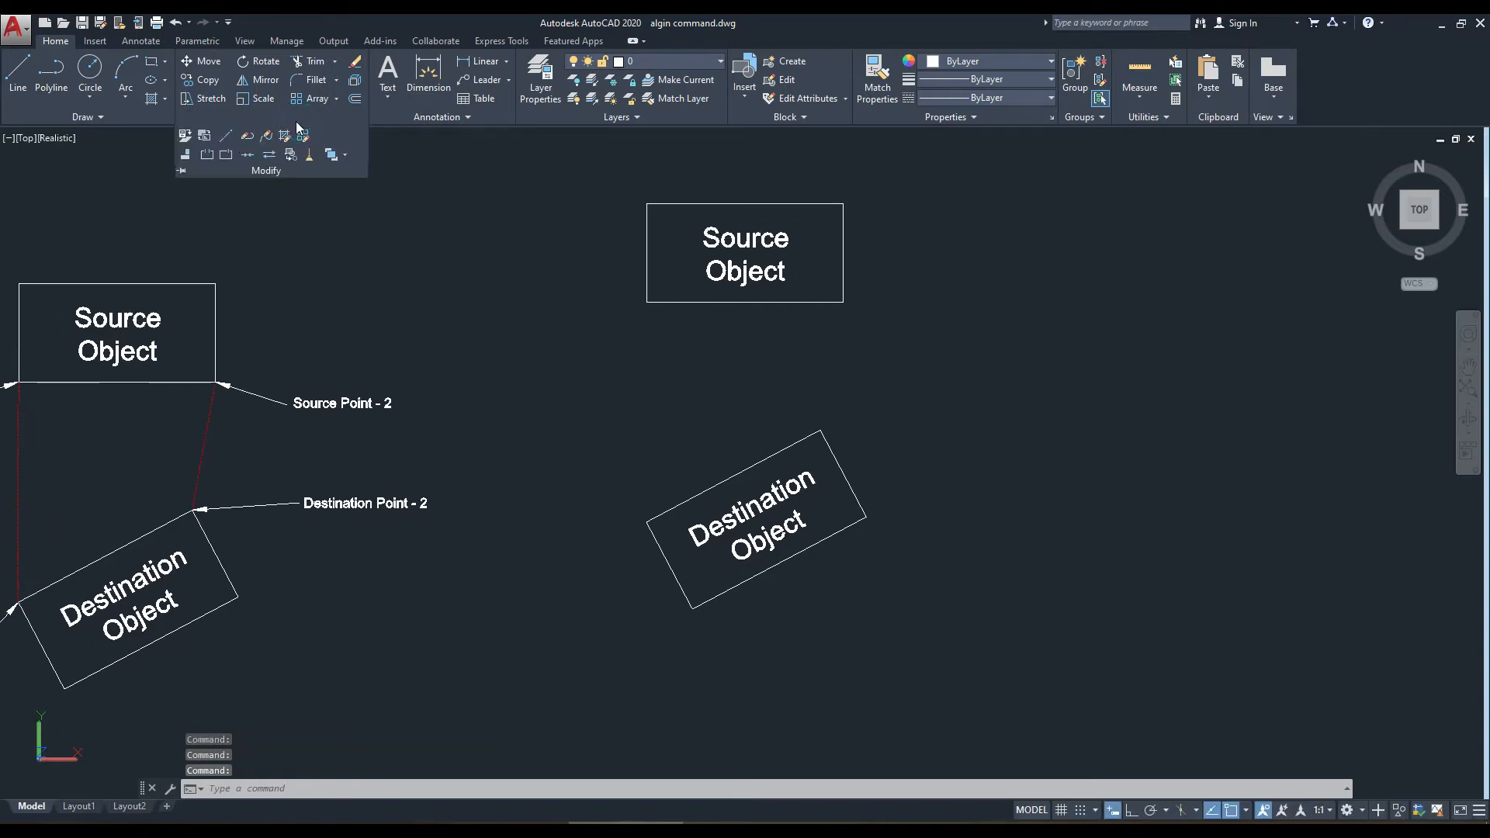
pyautogui.click(186, 153)
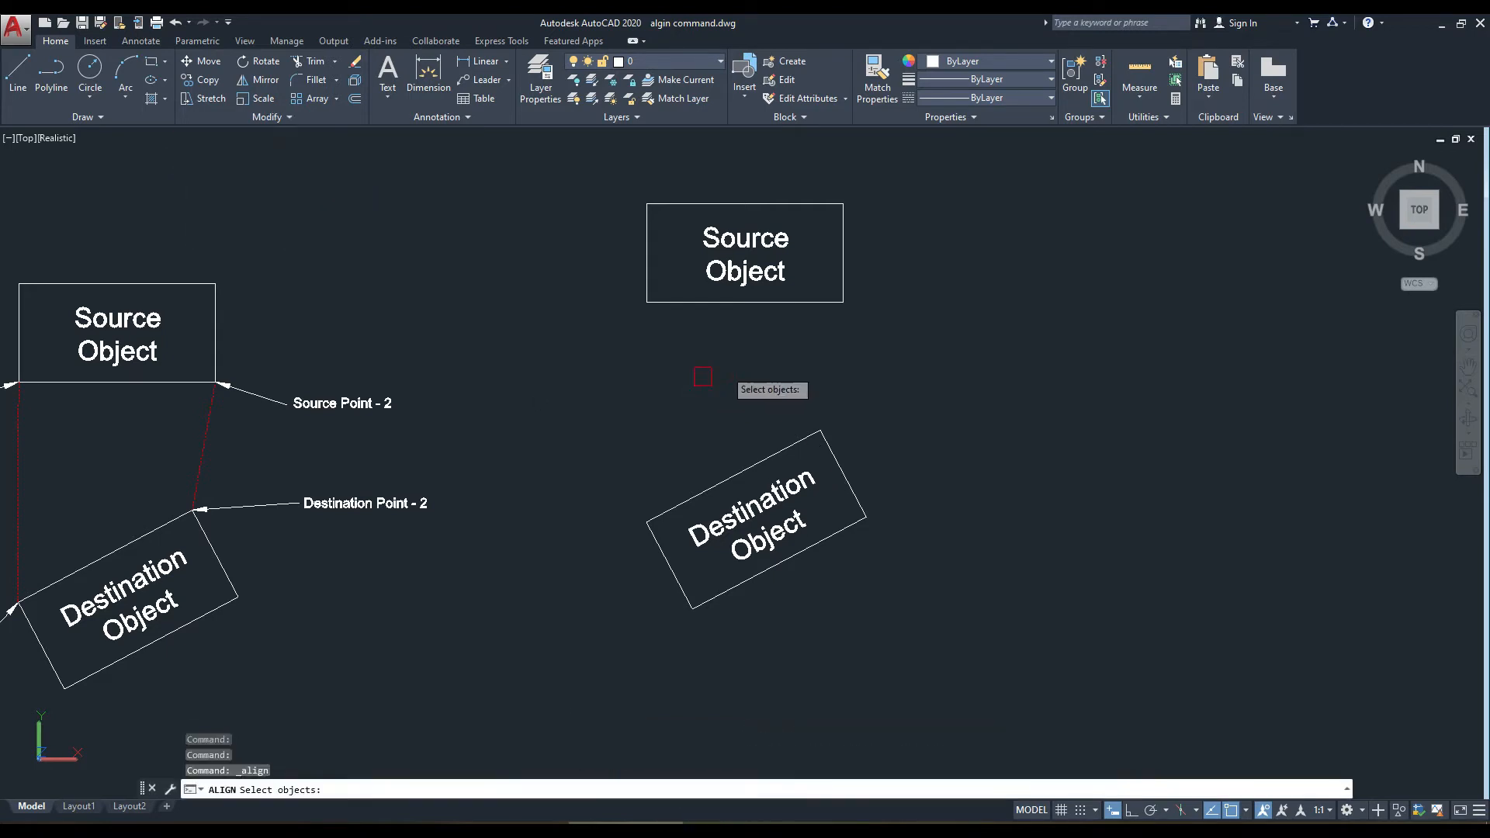
pyautogui.click(889, 174)
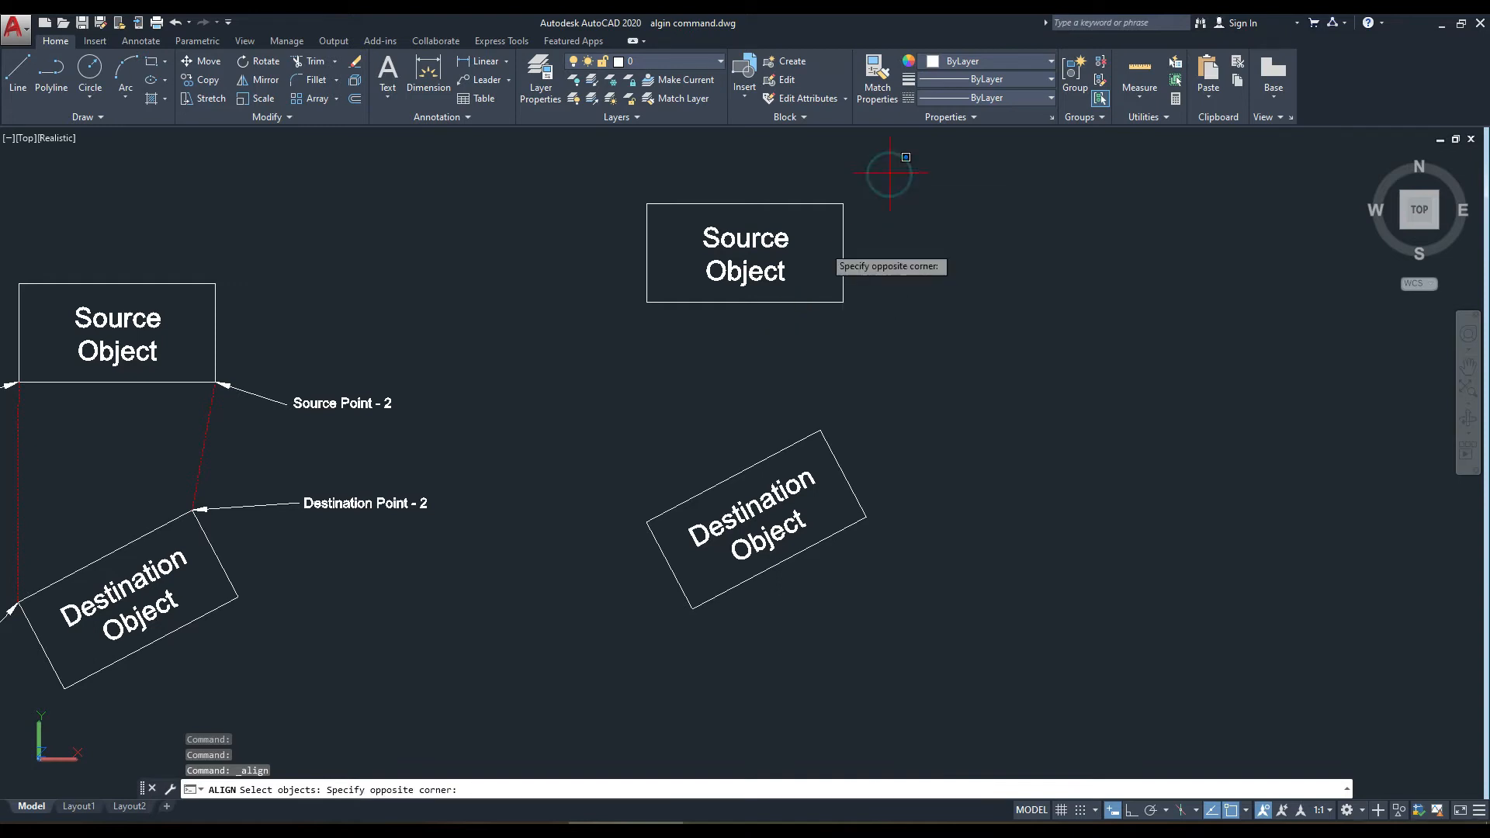
pyautogui.click(612, 340)
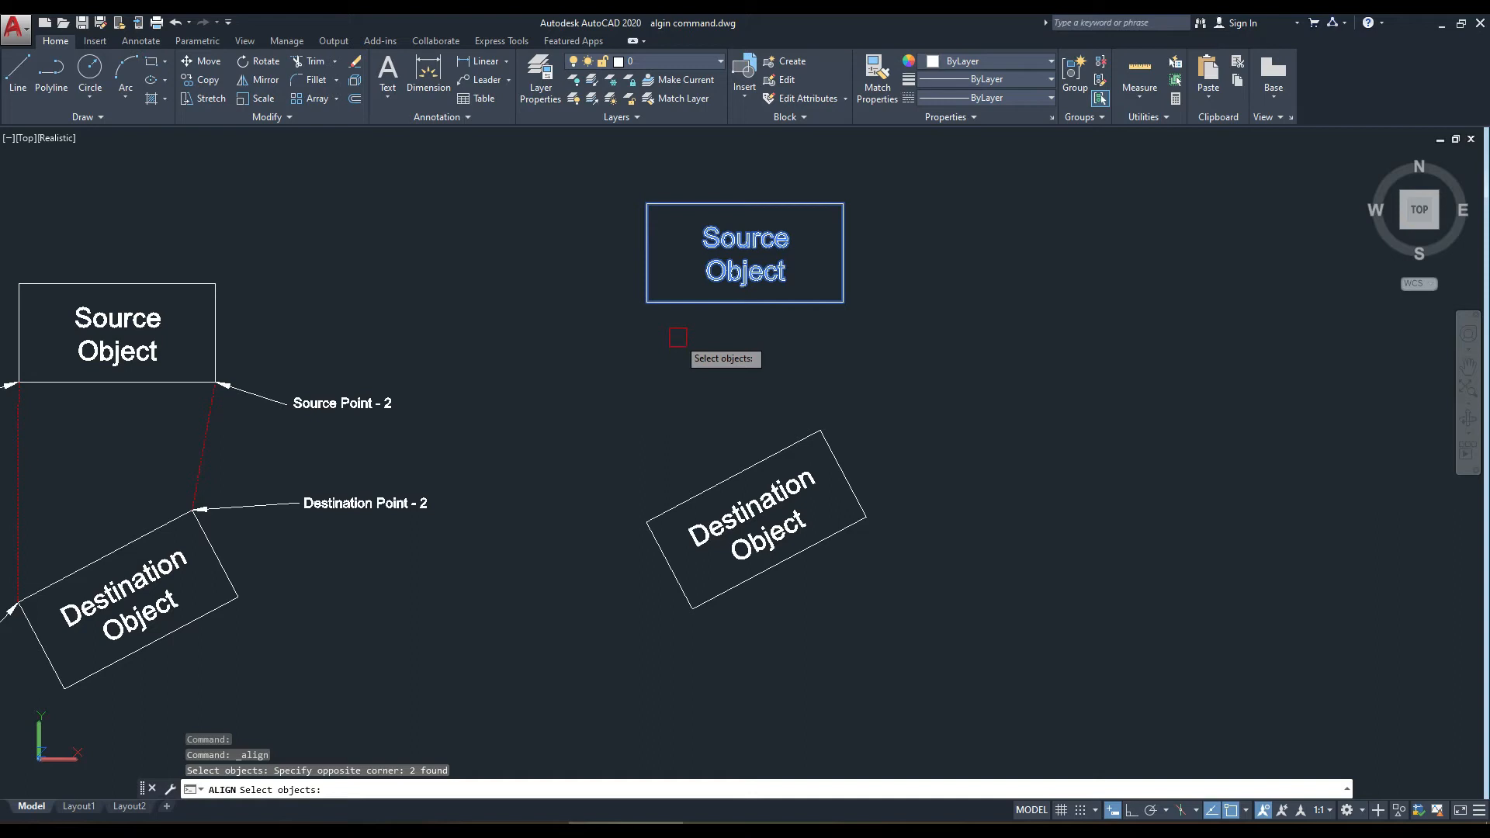
pyautogui.press('Return')
pyautogui.moveTo(678, 338); pyautogui.dragTo(792, 334, button='middle')
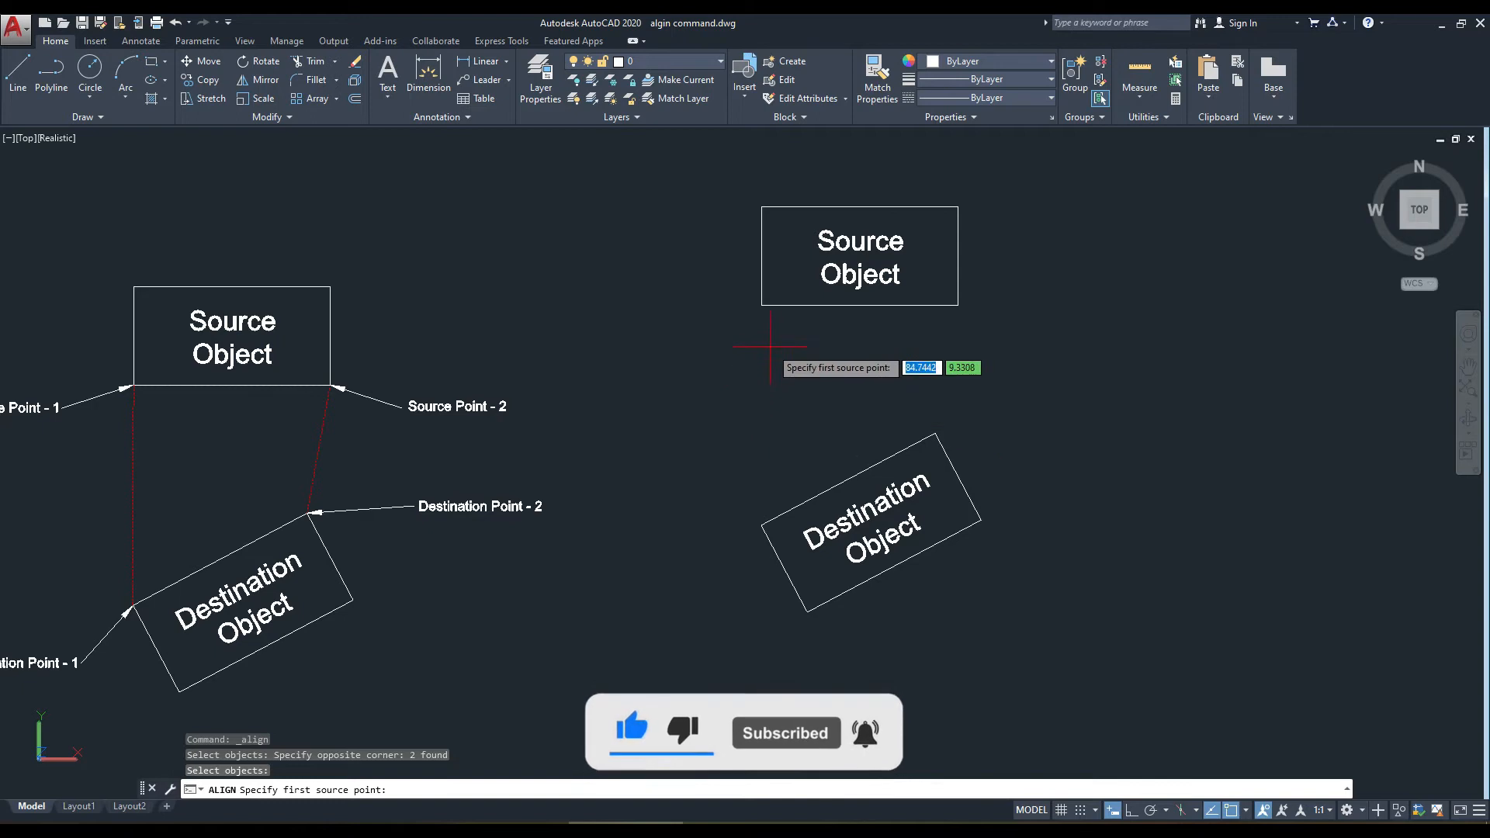
pyautogui.click(762, 306)
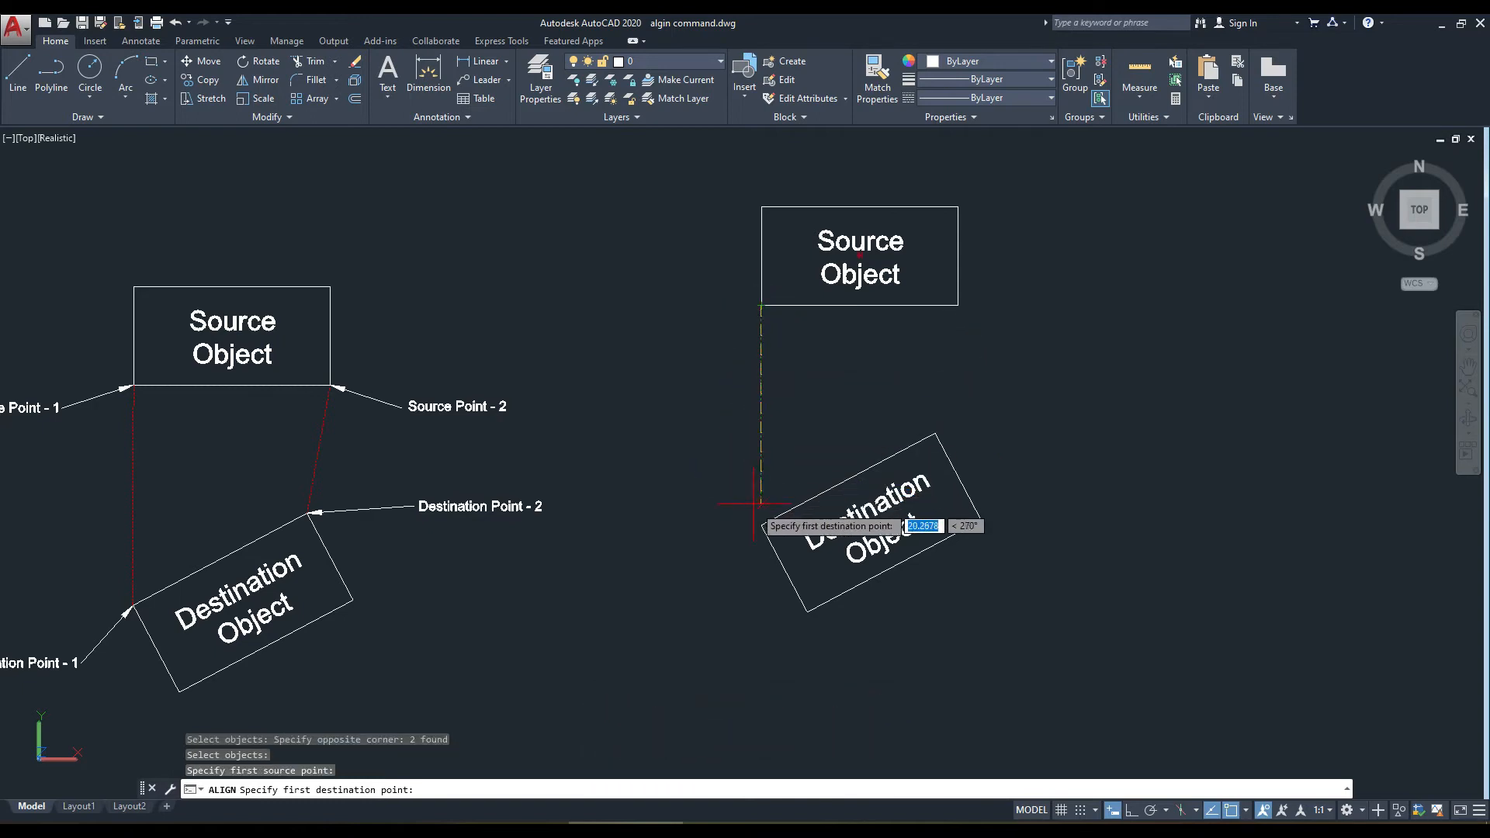
pyautogui.click(761, 526)
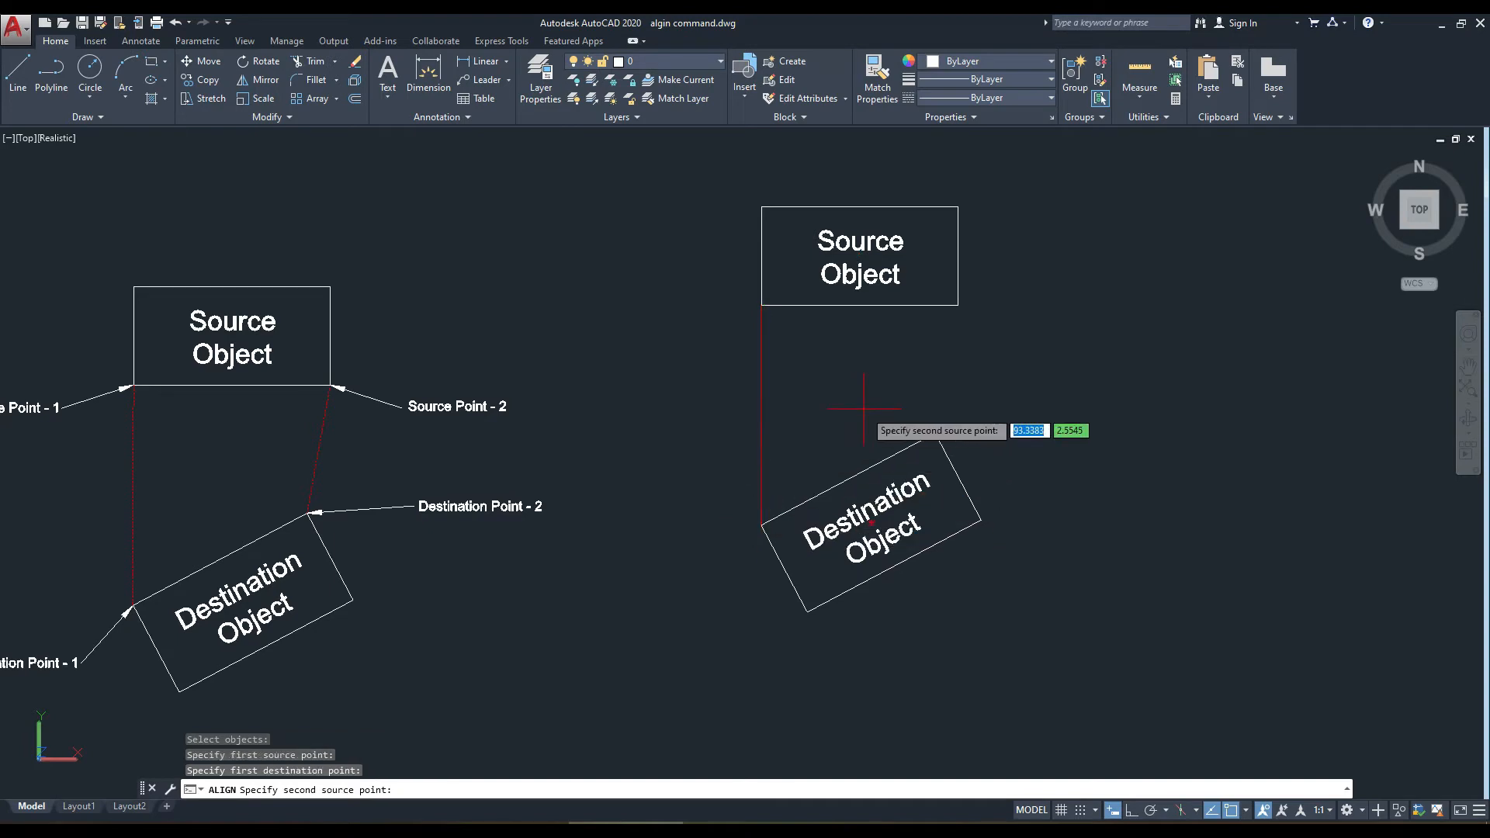
# Pair the source's lower-right corner with the destination's top corner and complete the alignment without a third point or scaling.
pyautogui.click(958, 306)
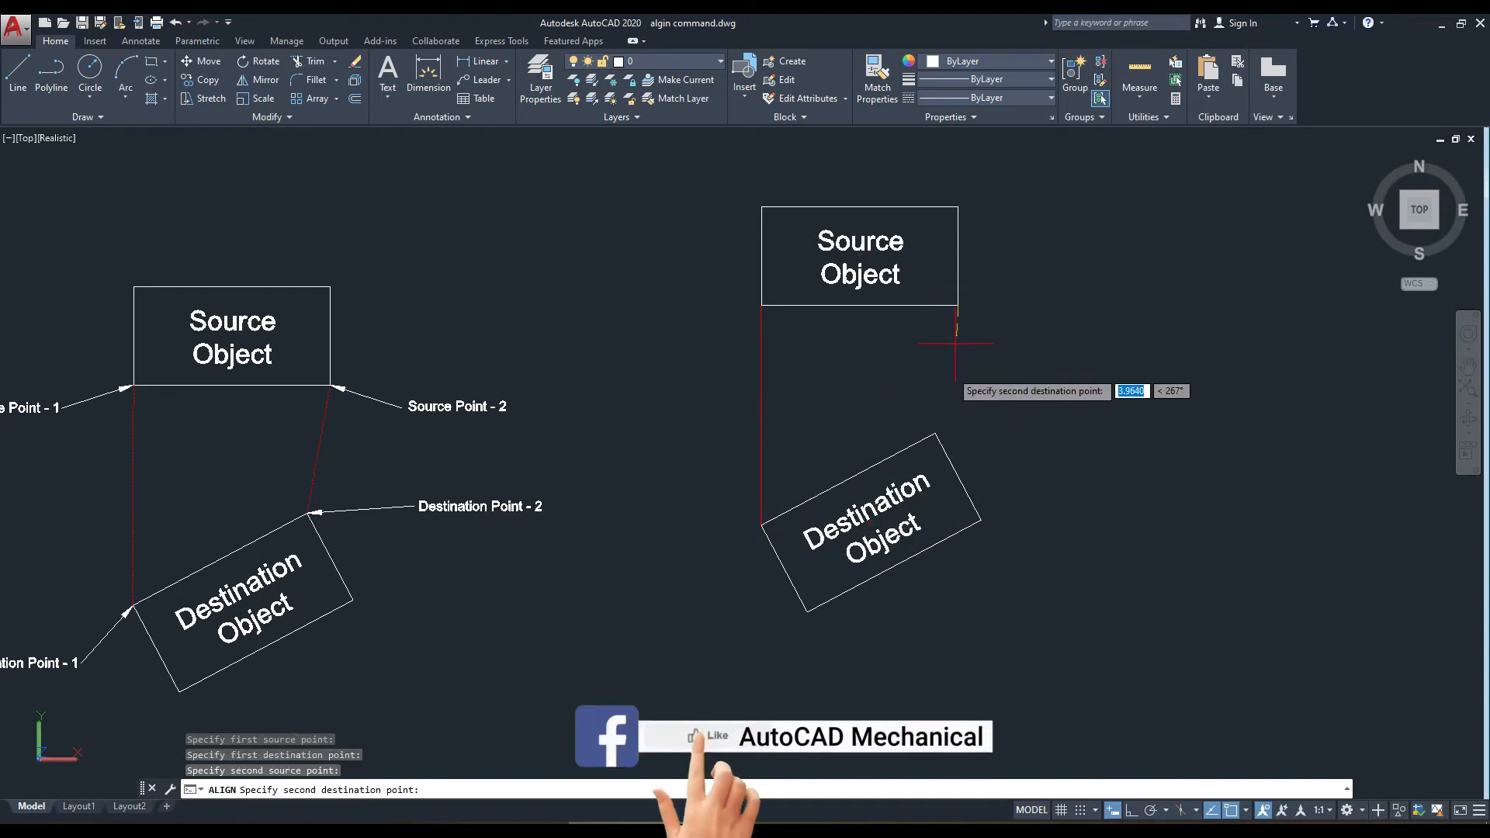
pyautogui.click(935, 429)
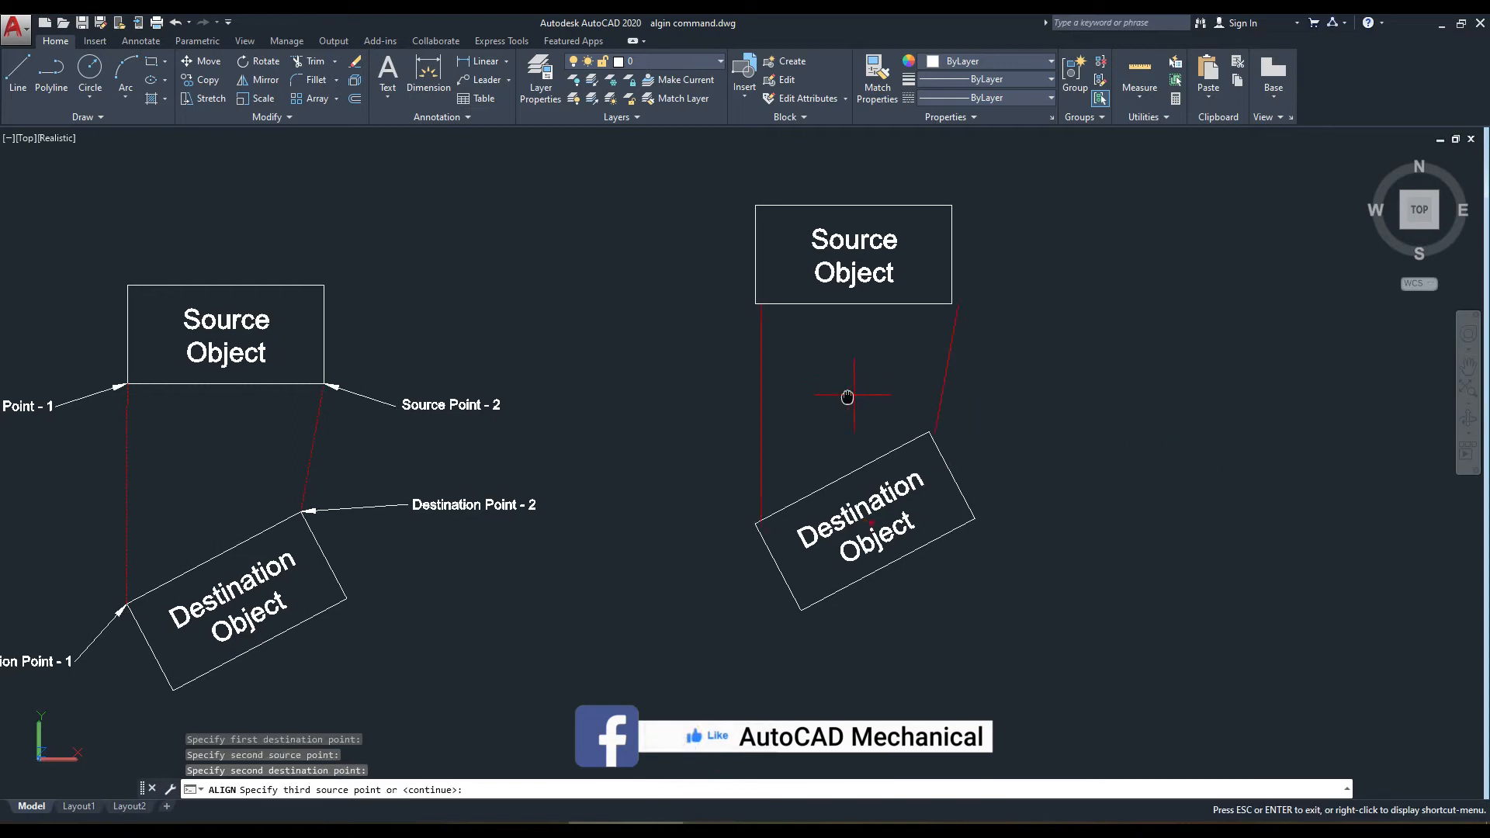
pyautogui.moveTo(848, 399); pyautogui.dragTo(792, 393, button='middle')
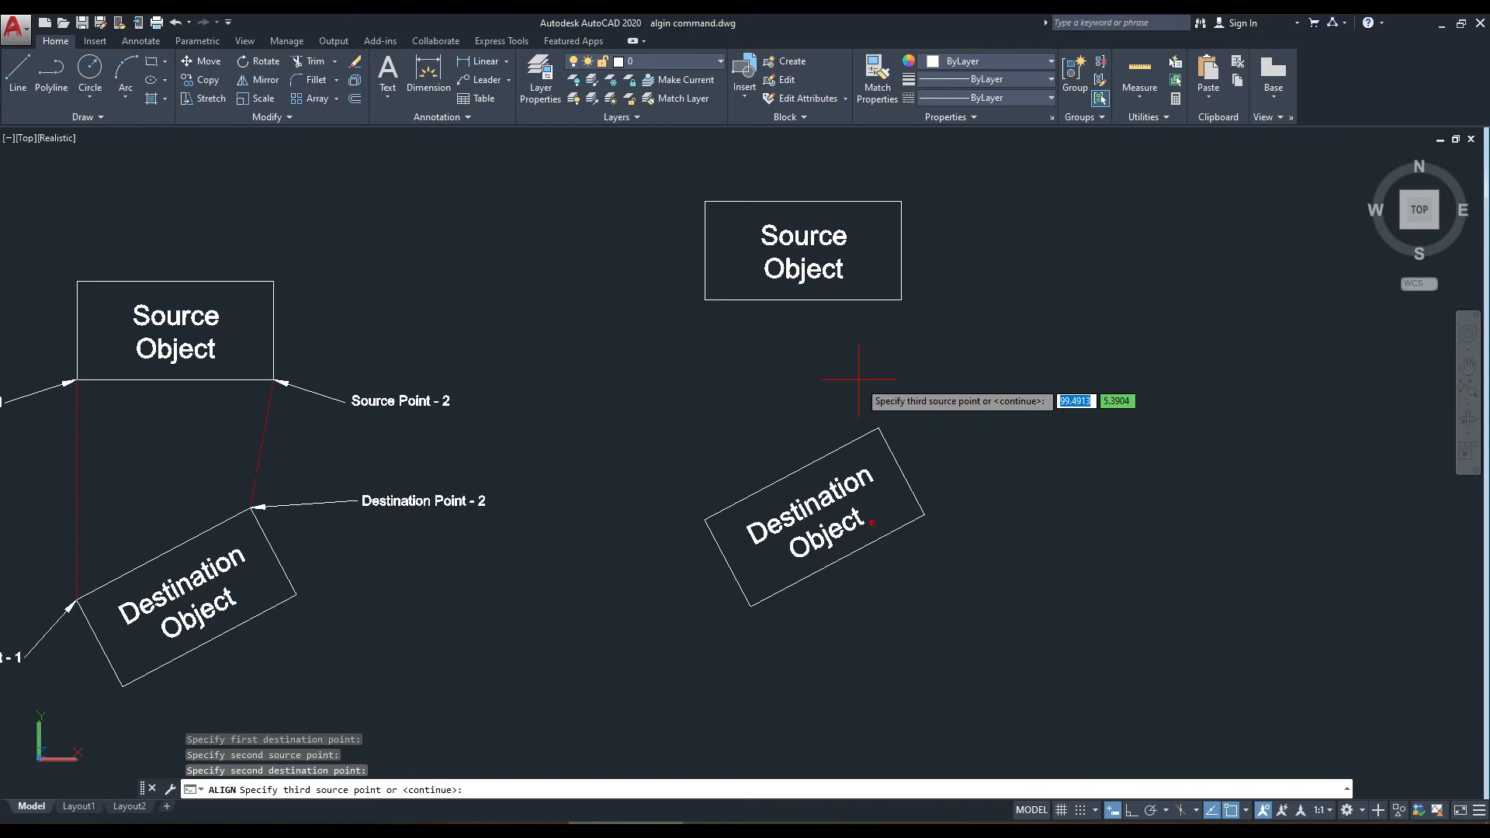
pyautogui.press('Return')
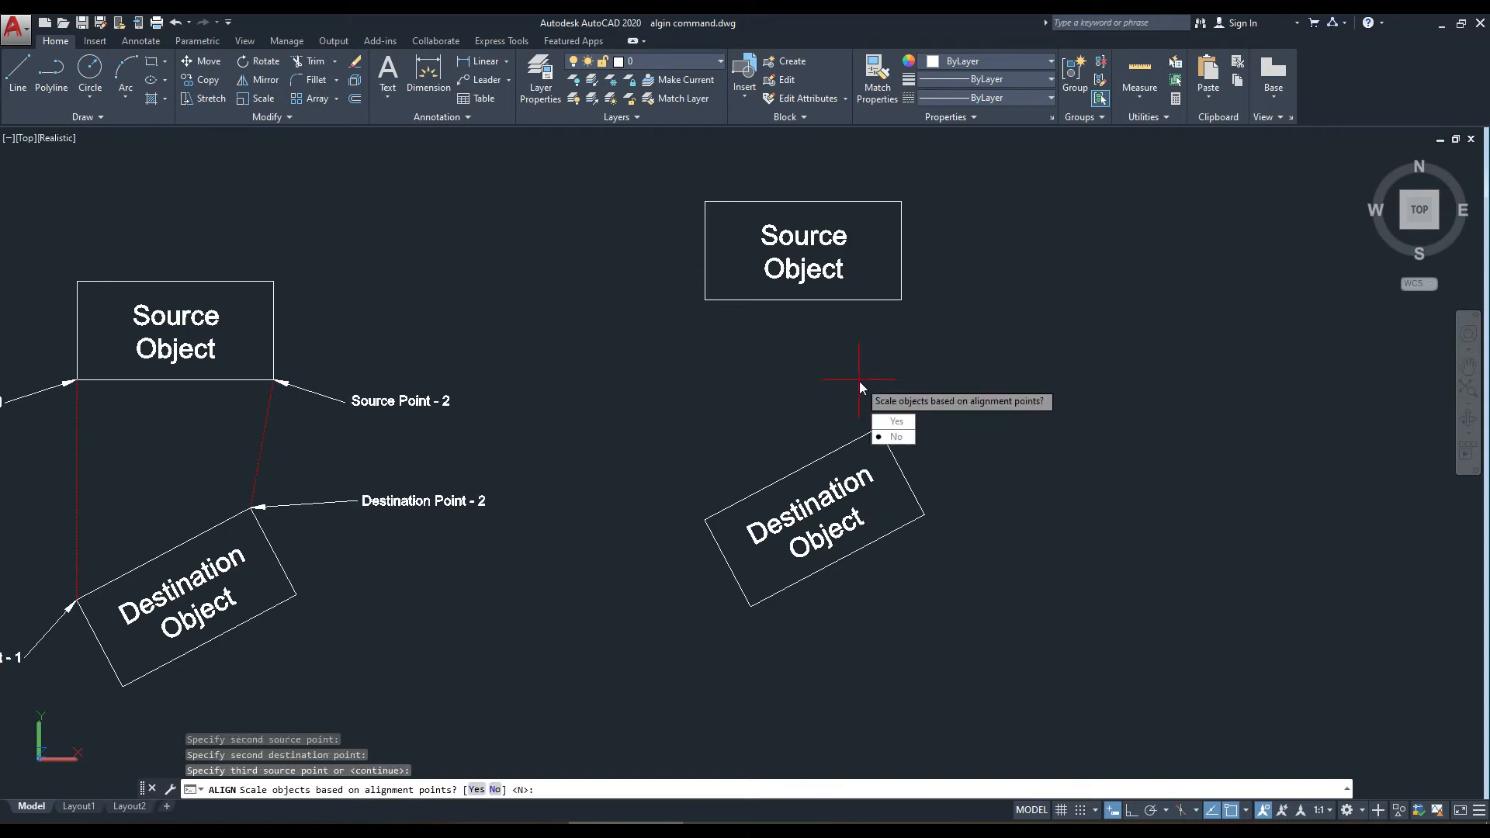
pyautogui.press('Return')
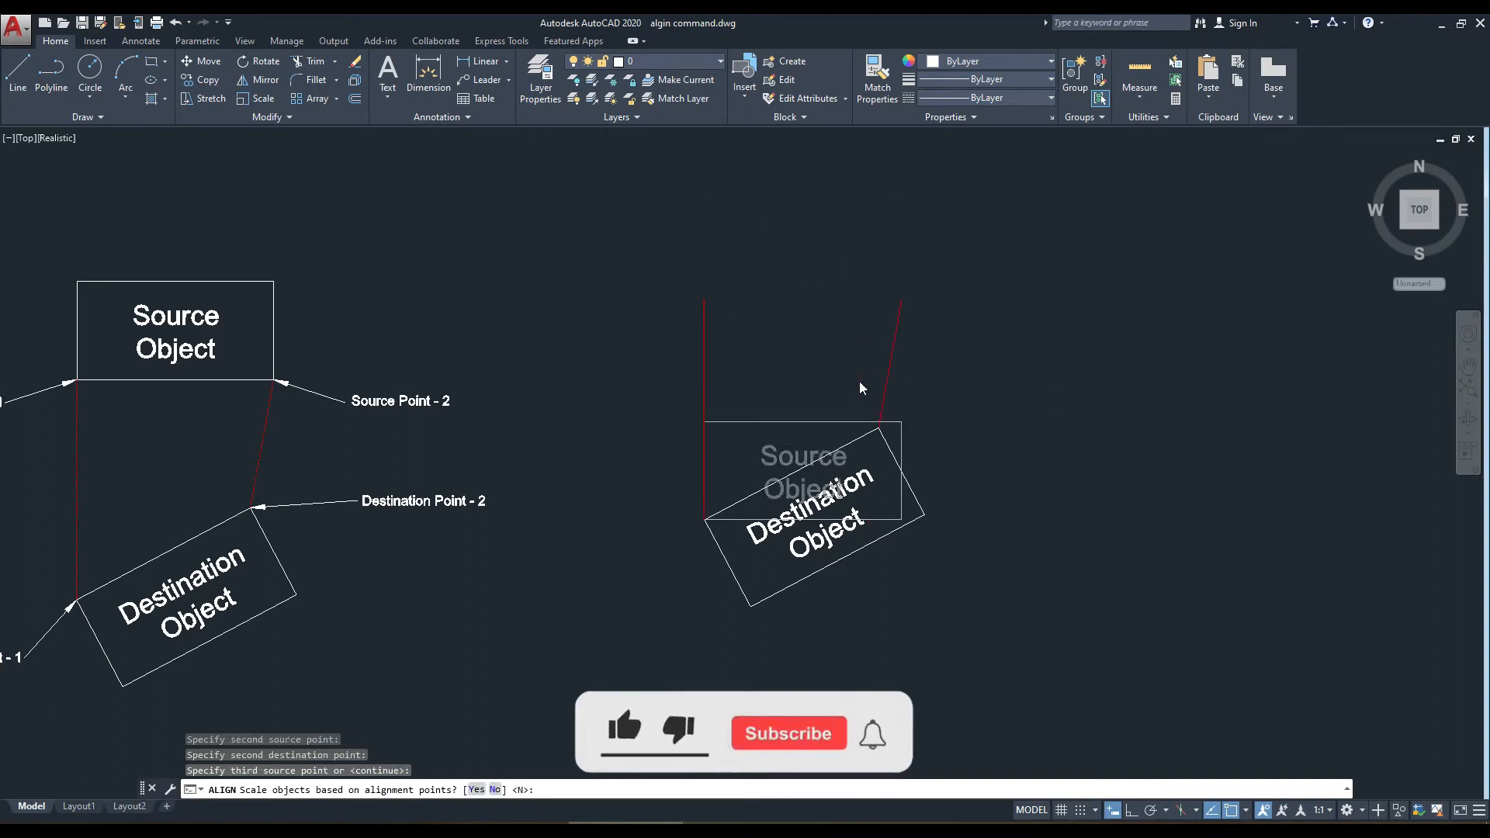
pyautogui.press('Return')
pyautogui.scroll(3, 860, 403)
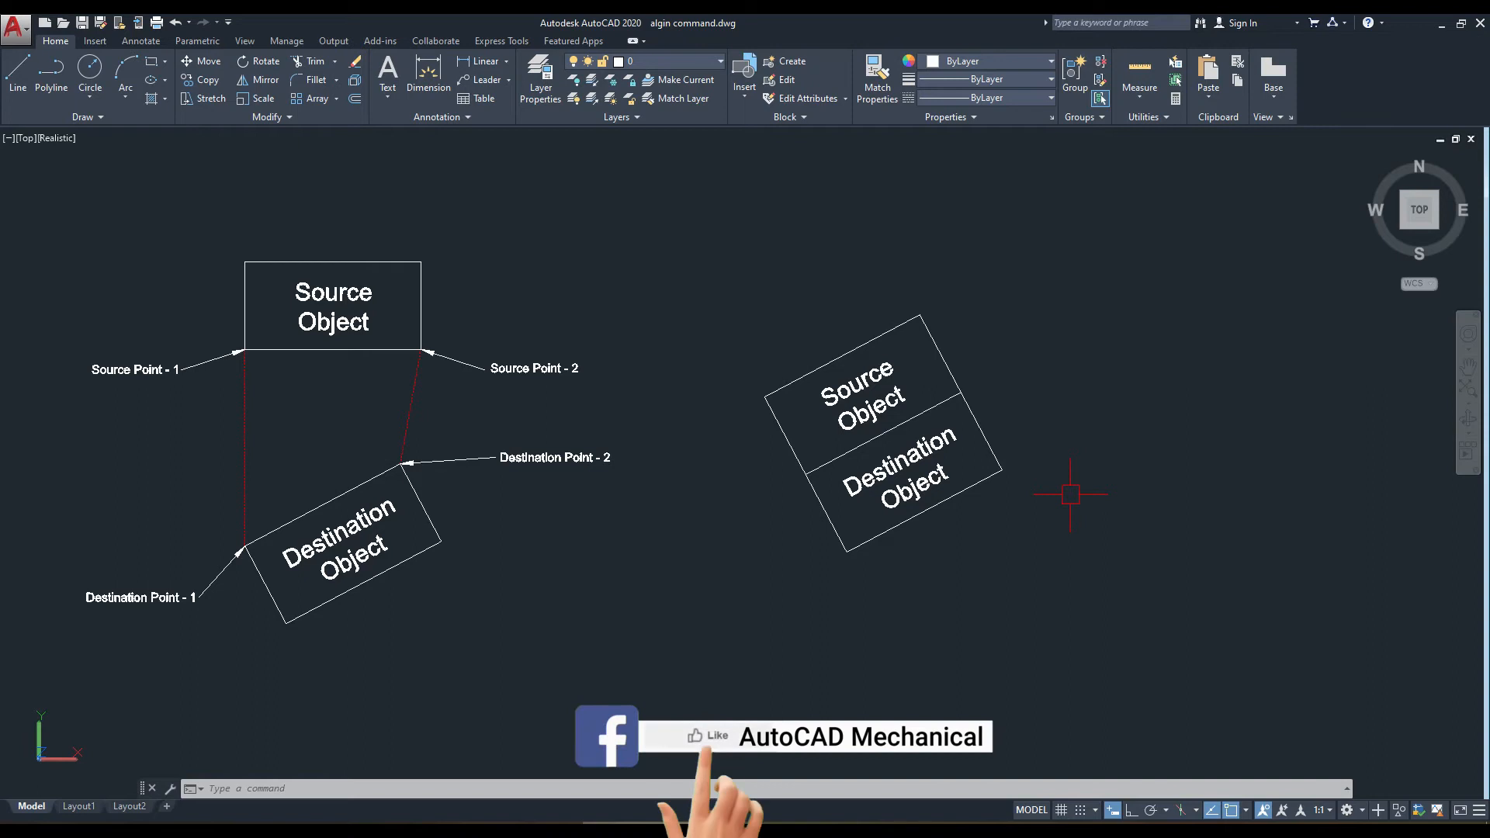
# Undo the alignment of the copied source rectangle.
pyautogui.moveTo(1071, 495); pyautogui.dragTo(937, 482, button='middle')
pyautogui.scroll(2, 699, 372)
pyautogui.hotkey('ctrl', 'z')
pyautogui.hotkey('ctrl', 'z')
pyautogui.hotkey('ctrl', 'z')
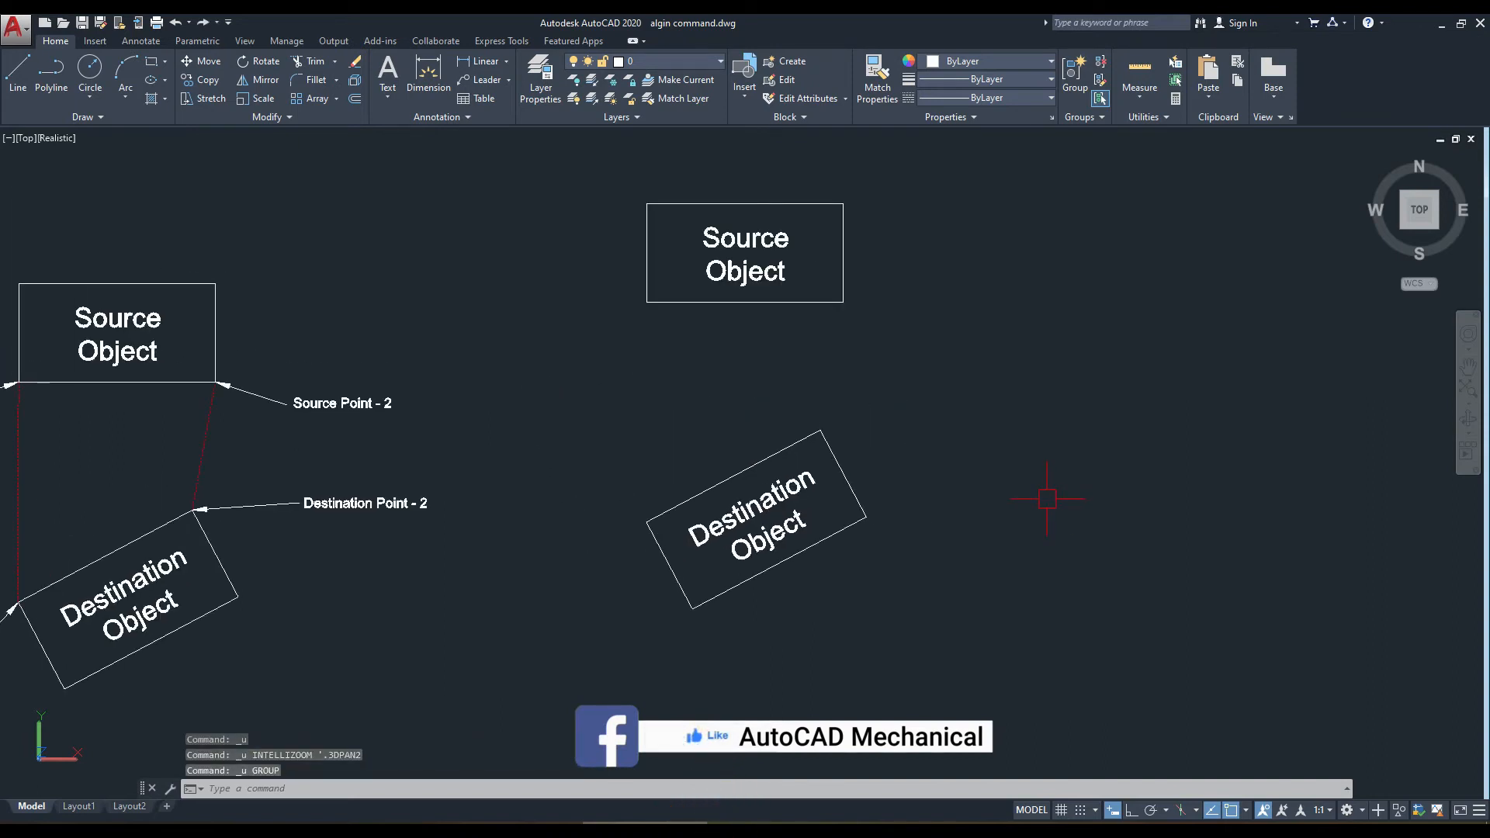
# Narrow the copied source rectangle by stretching its right edge inward, and move its text to the middle of the shortened rectangle.
pyautogui.moveTo(895, 385); pyautogui.dragTo(944, 407, button='middle')
pyautogui.moveTo(842, 353); pyautogui.dragTo(872, 395, button='middle')
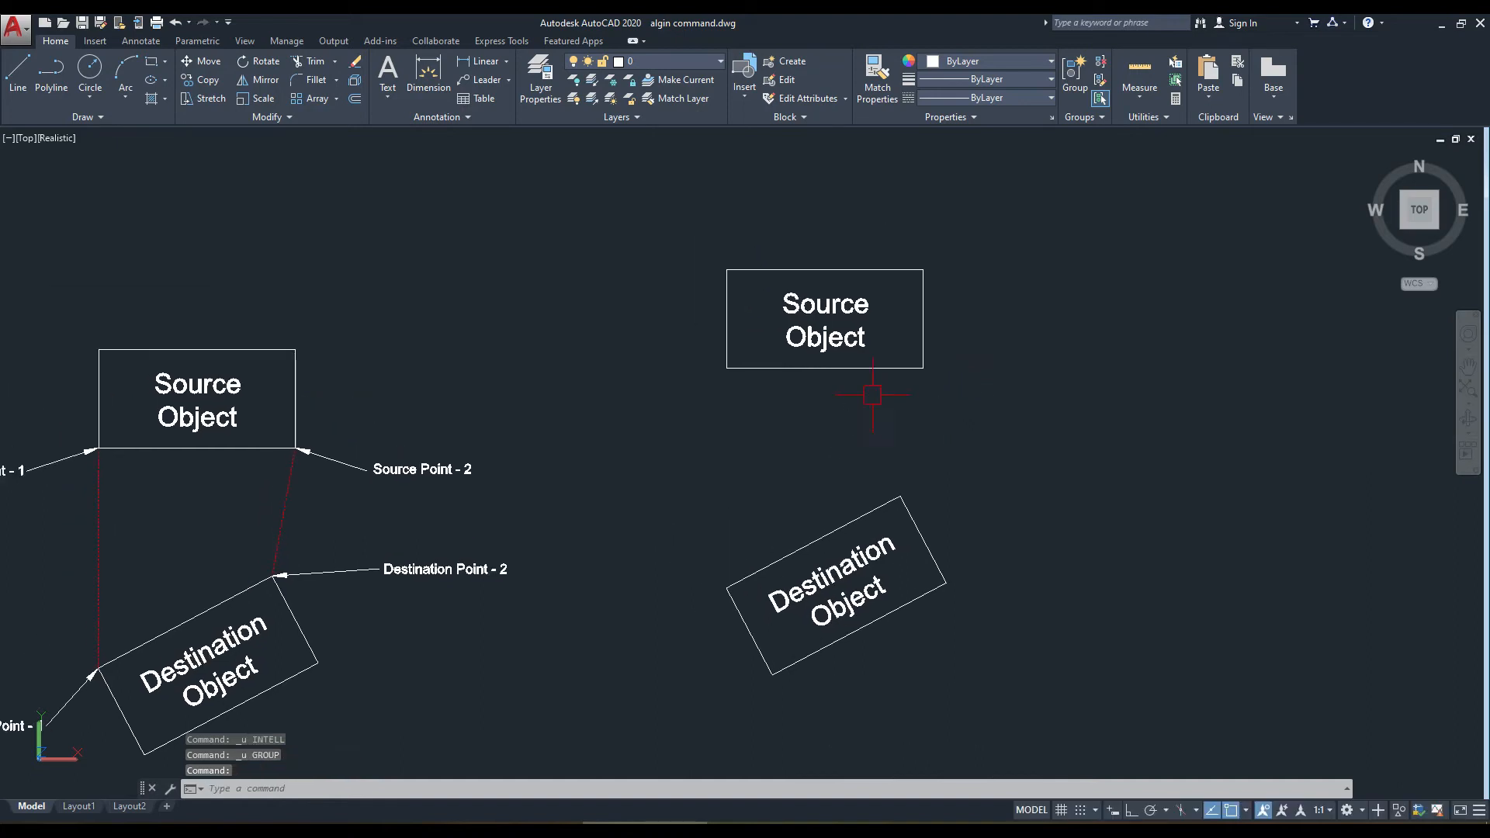
pyautogui.click(846, 358)
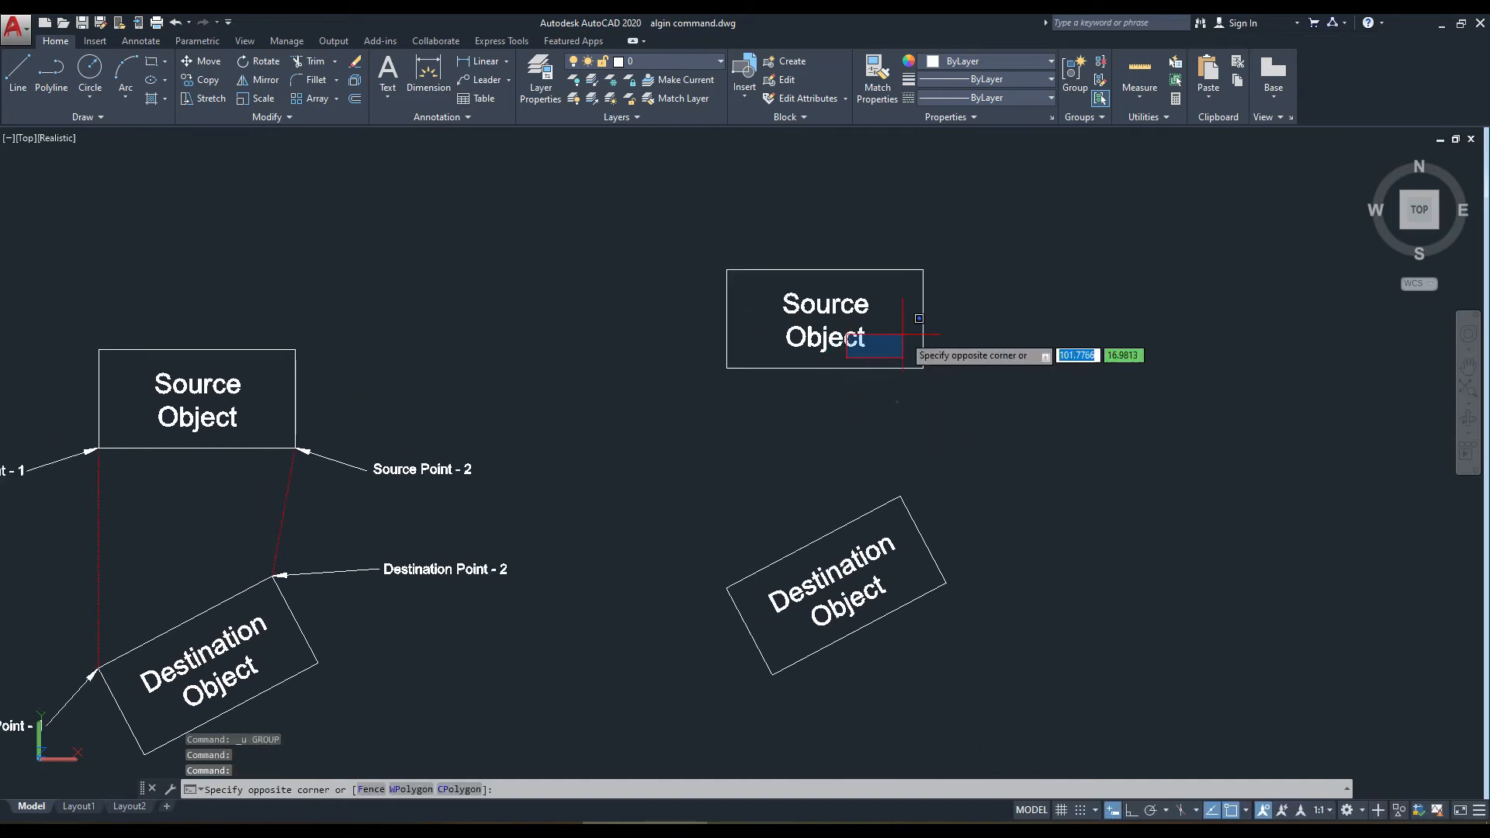
pyautogui.click(896, 402)
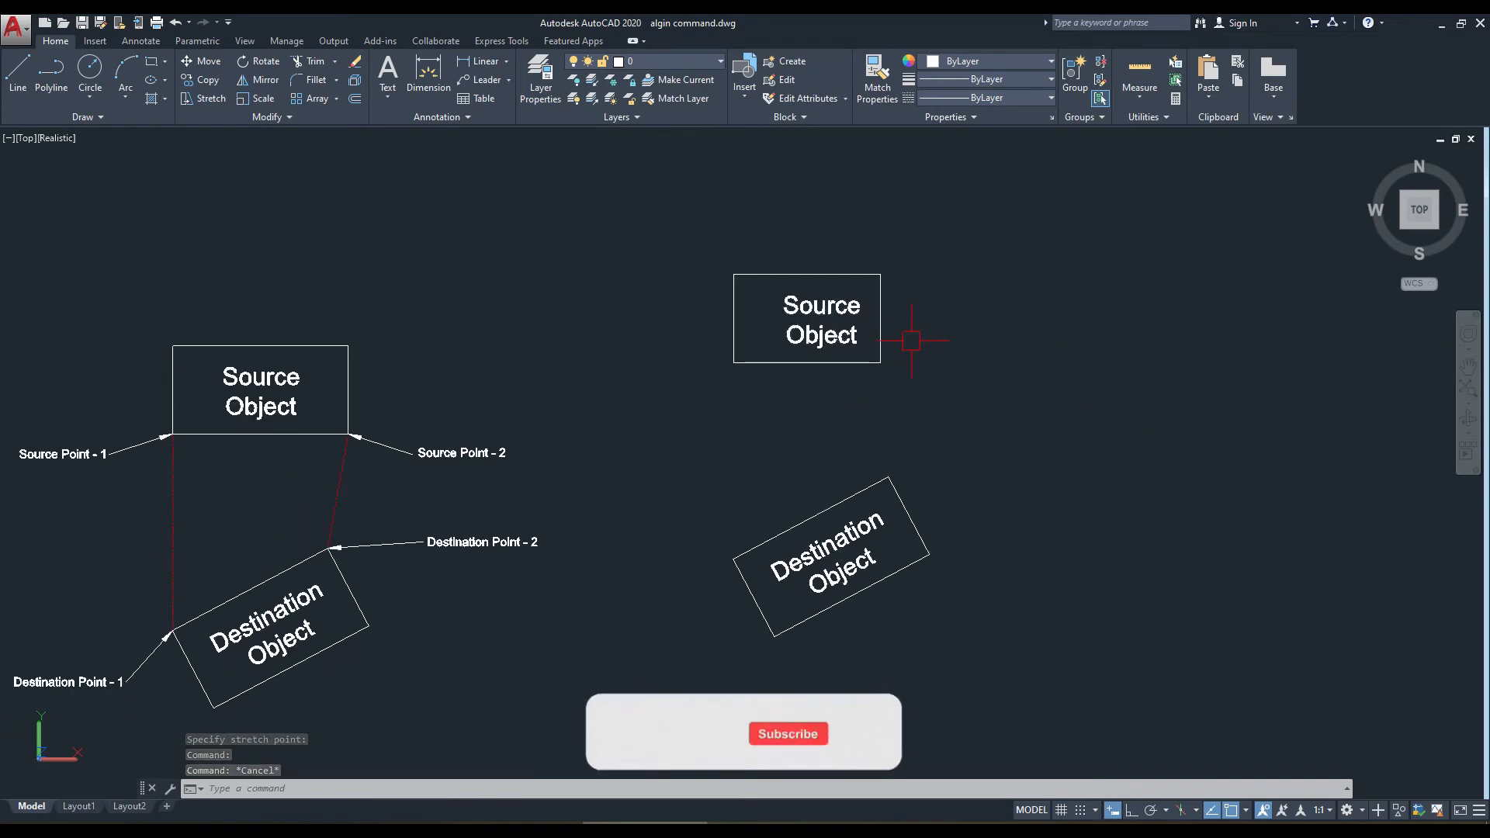
pyautogui.press('Escape')
pyautogui.write('M')
pyautogui.press('Return')
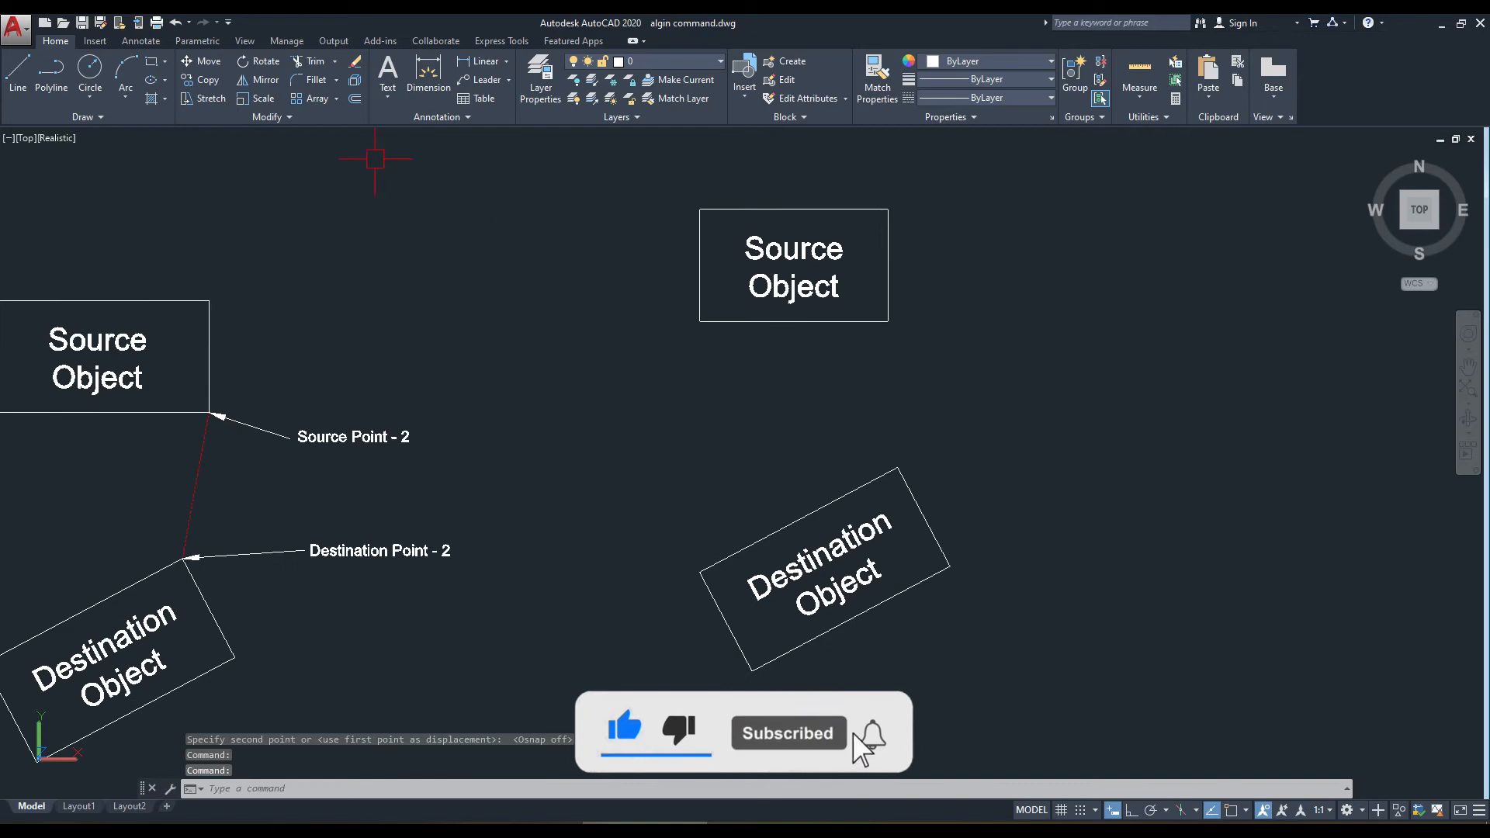
# Start Align on the shortened source rectangle and its text, pairing its lower-left corner with the left corner of the copied destination rectangle.
pyautogui.click(288, 118)
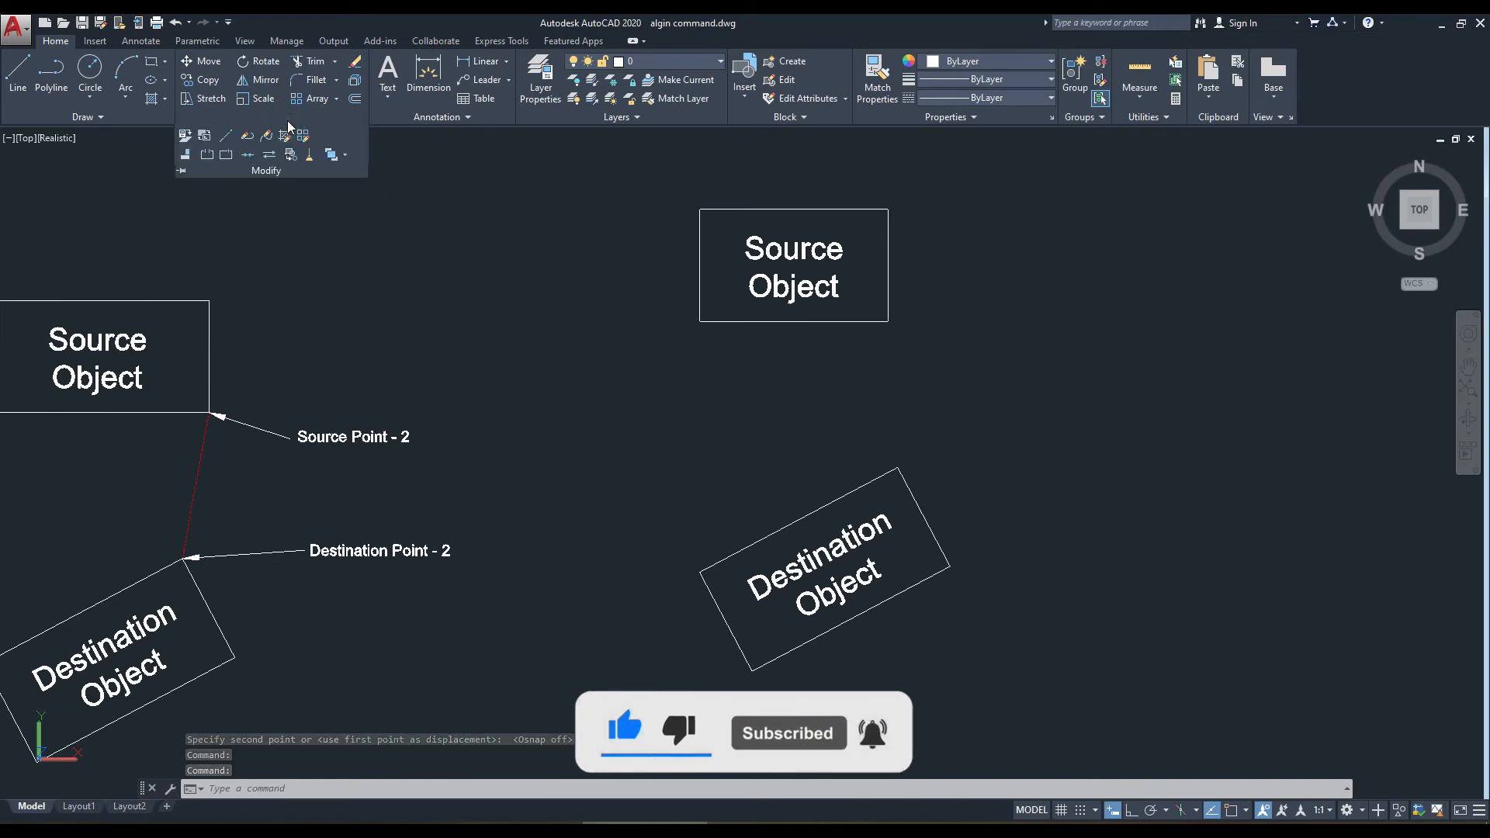
pyautogui.click(187, 154)
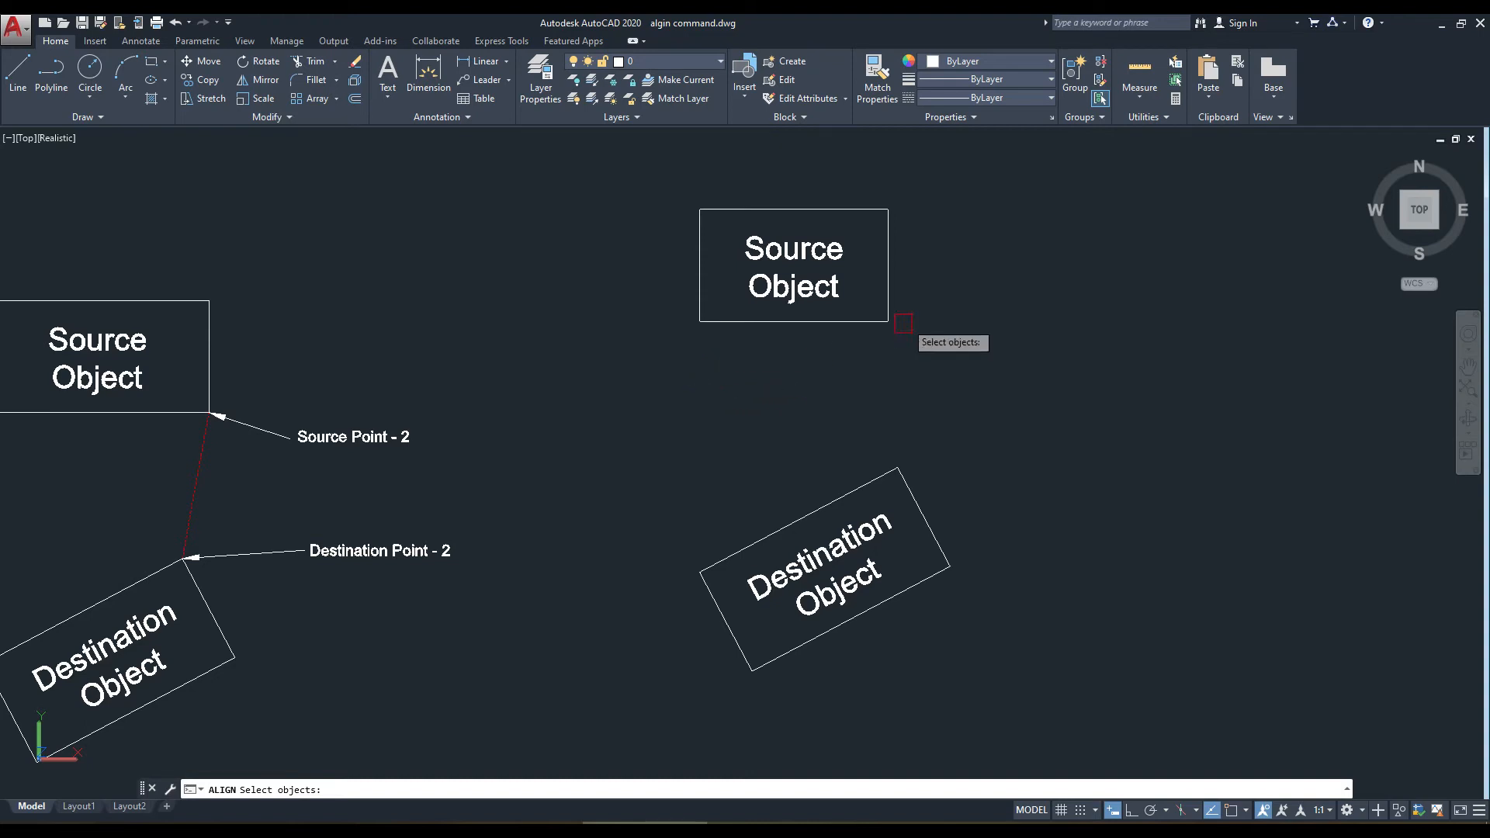
pyautogui.click(936, 177)
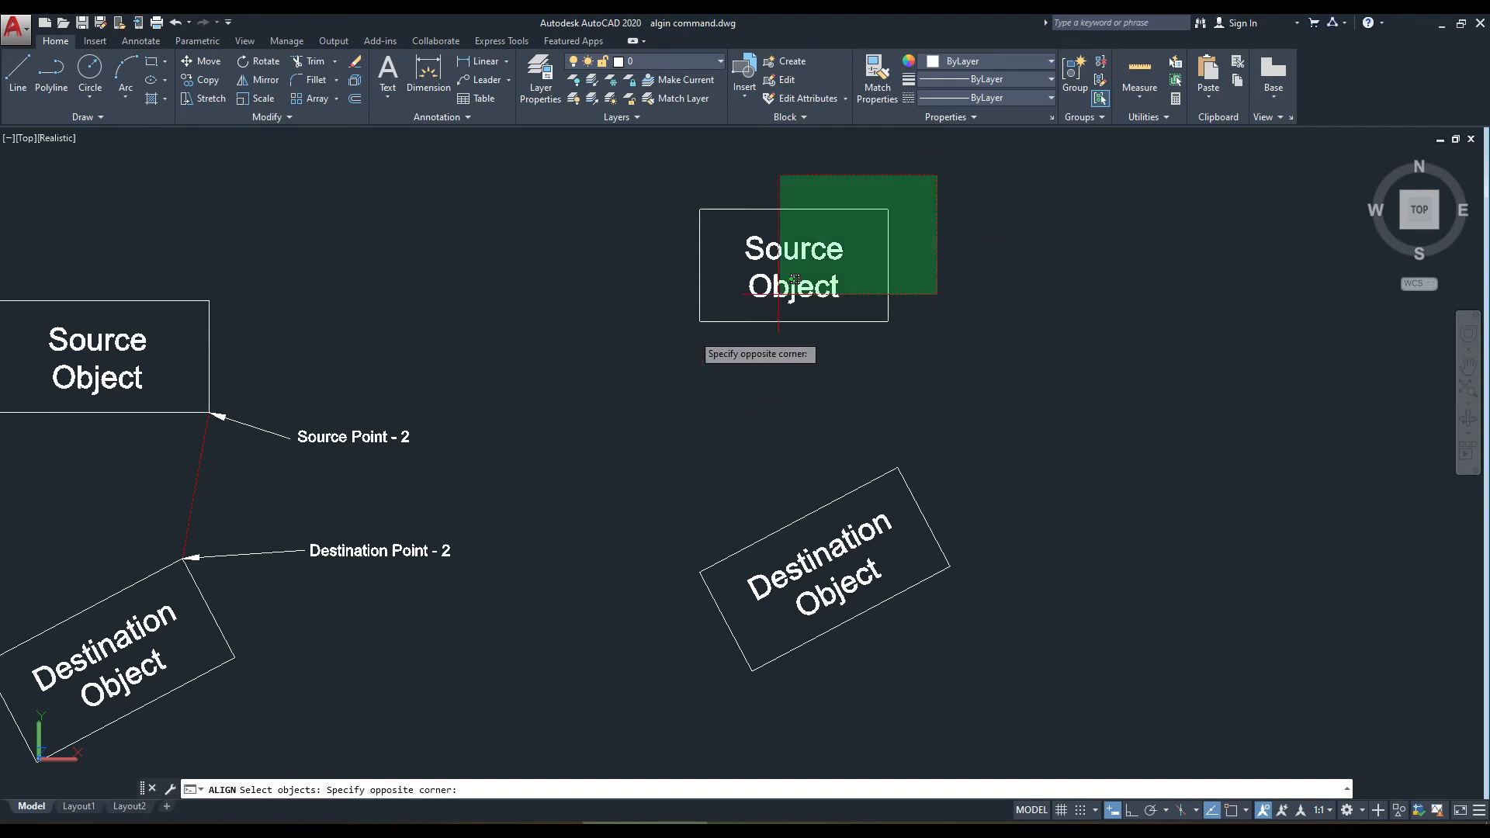
pyautogui.click(641, 333)
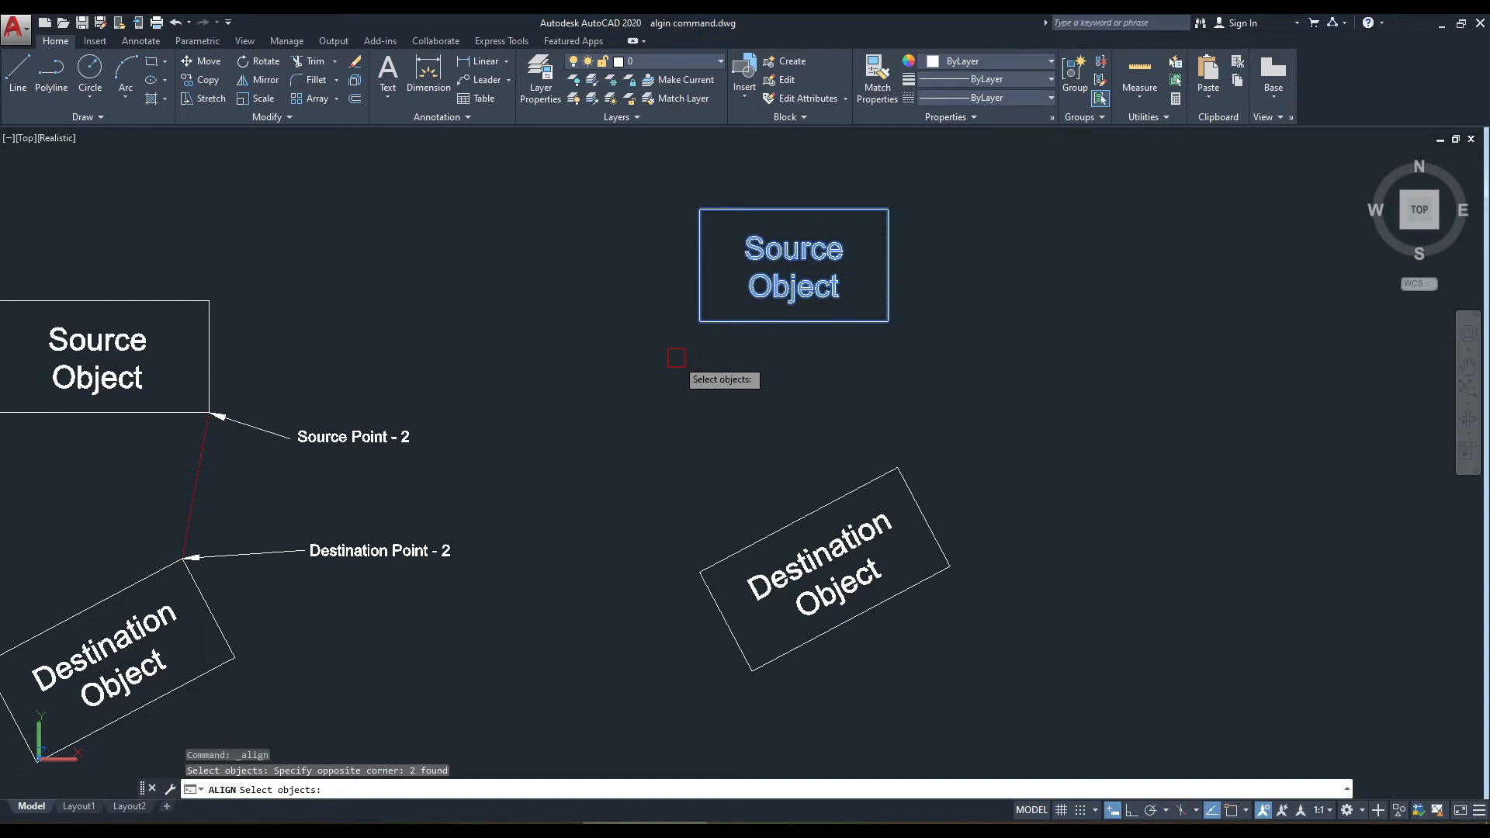
pyautogui.press('Return')
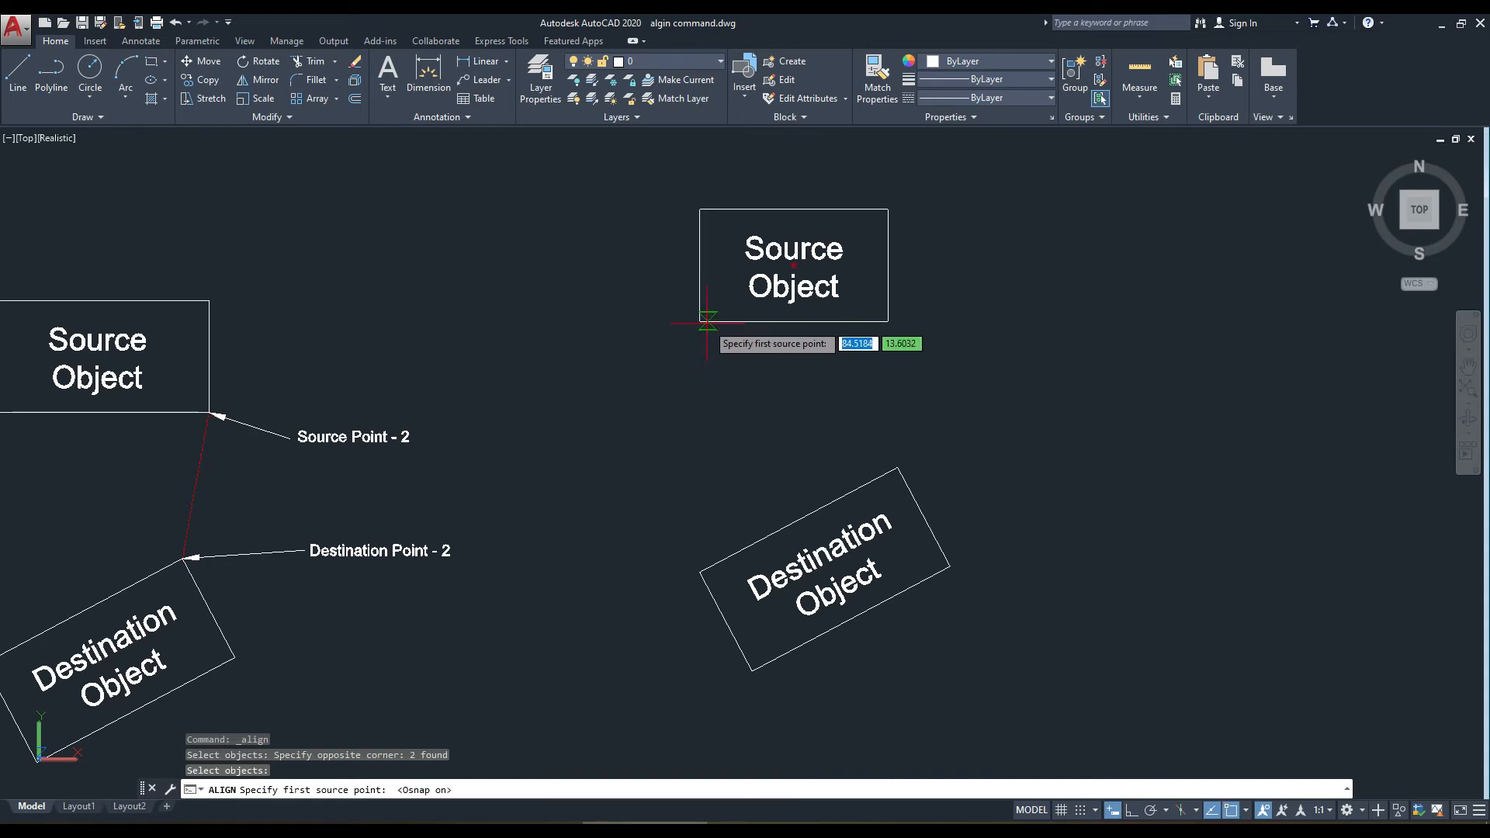
pyautogui.click(701, 320)
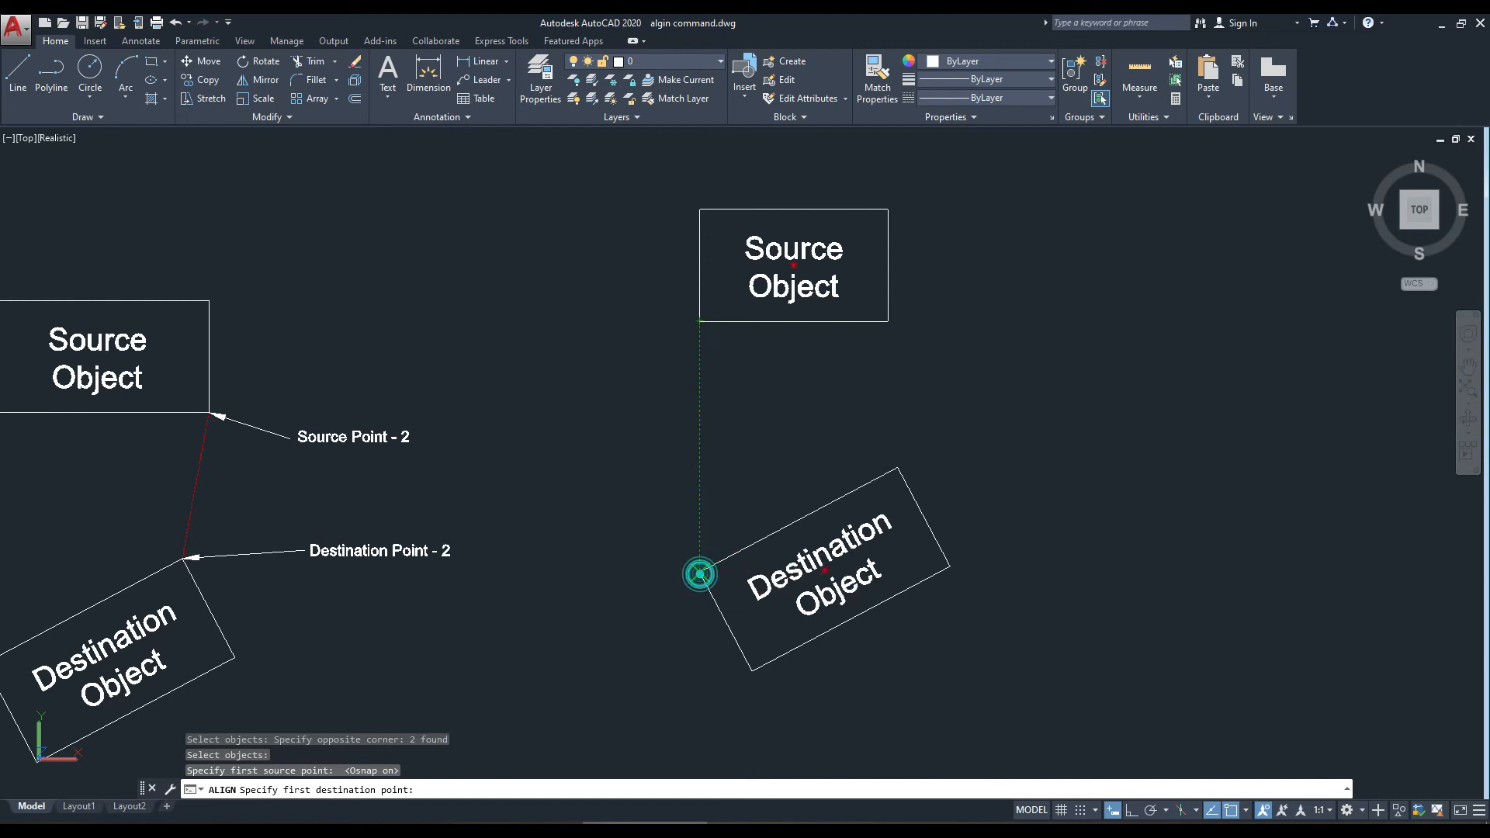
pyautogui.click(700, 571)
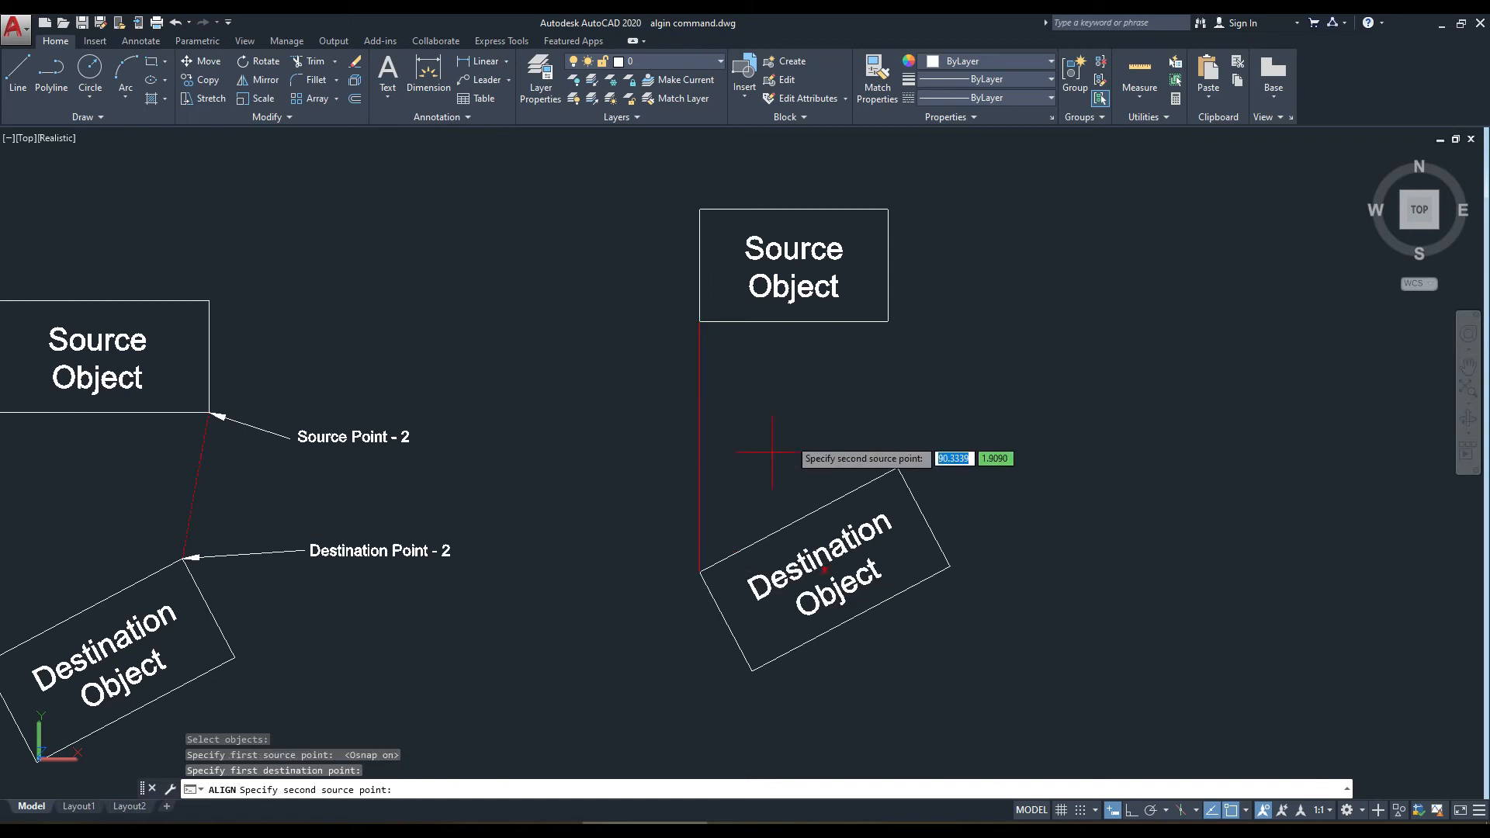
# Pair the shortened source's lower-right corner with the destination's top corner and finish the alignment without a third point or scaling.
pyautogui.click(886, 320)
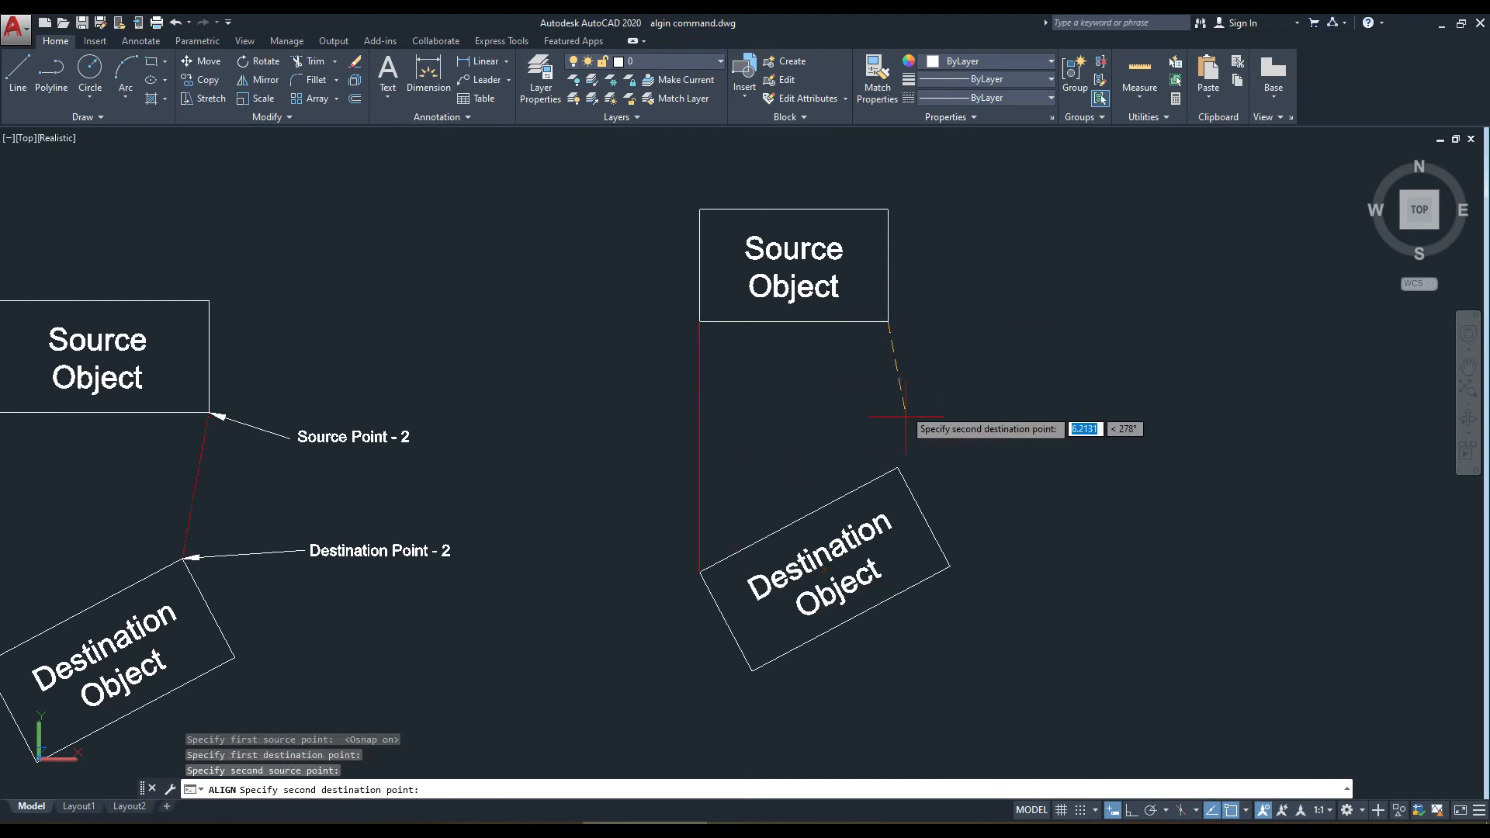
pyautogui.click(897, 467)
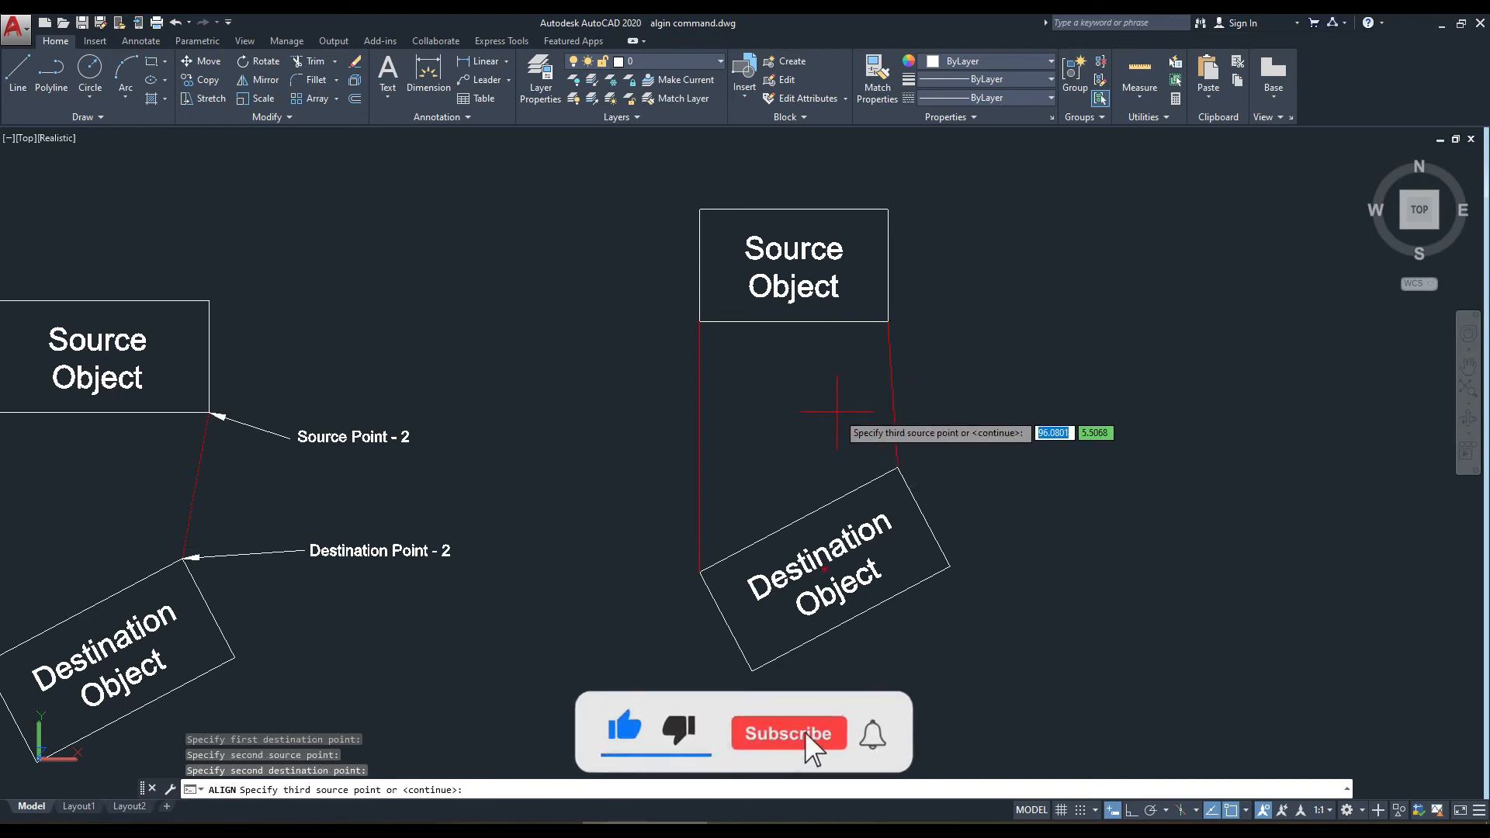
pyautogui.press('Return')
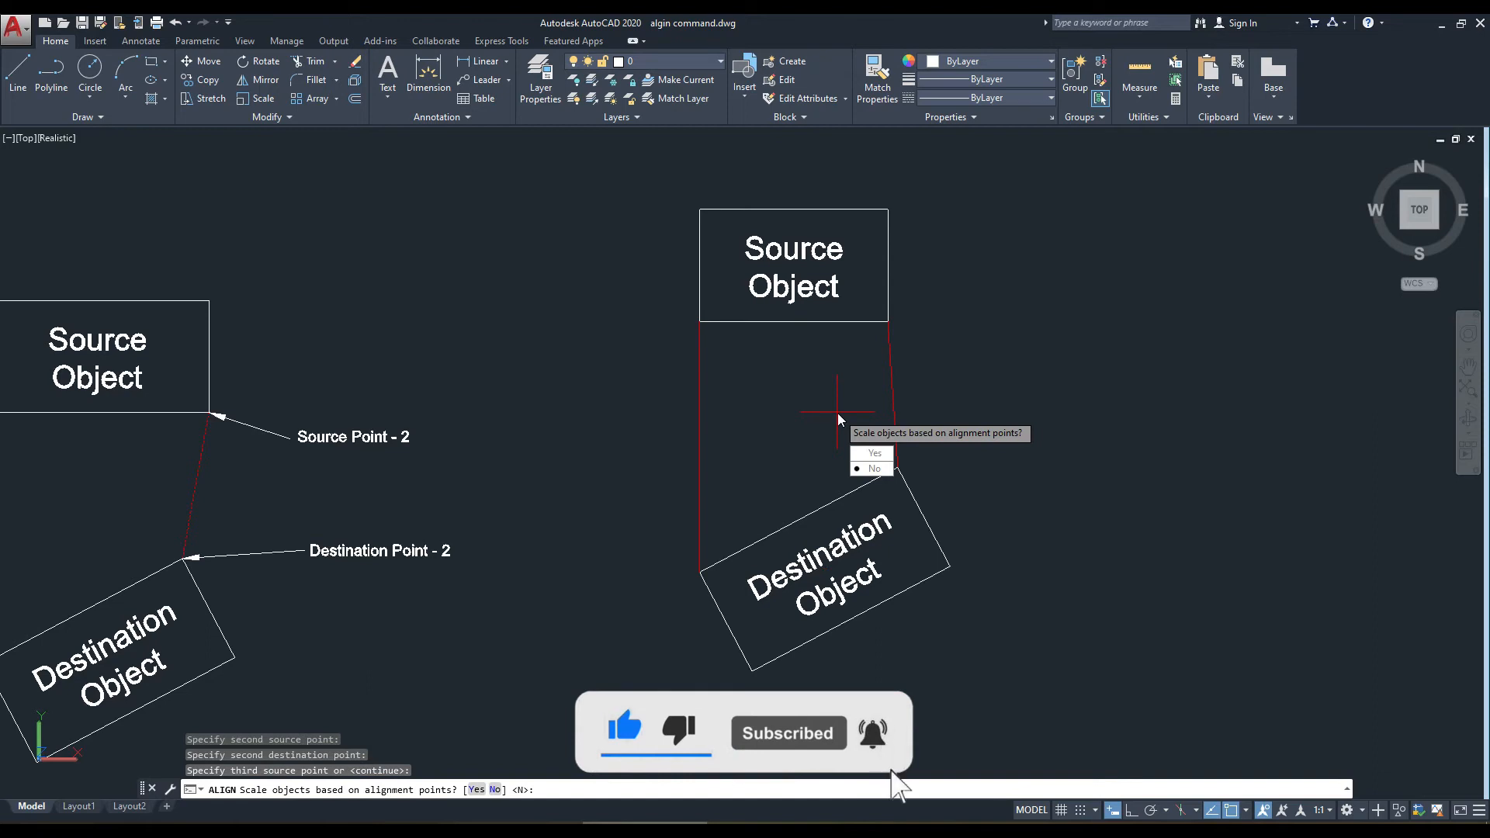
pyautogui.click(875, 469)
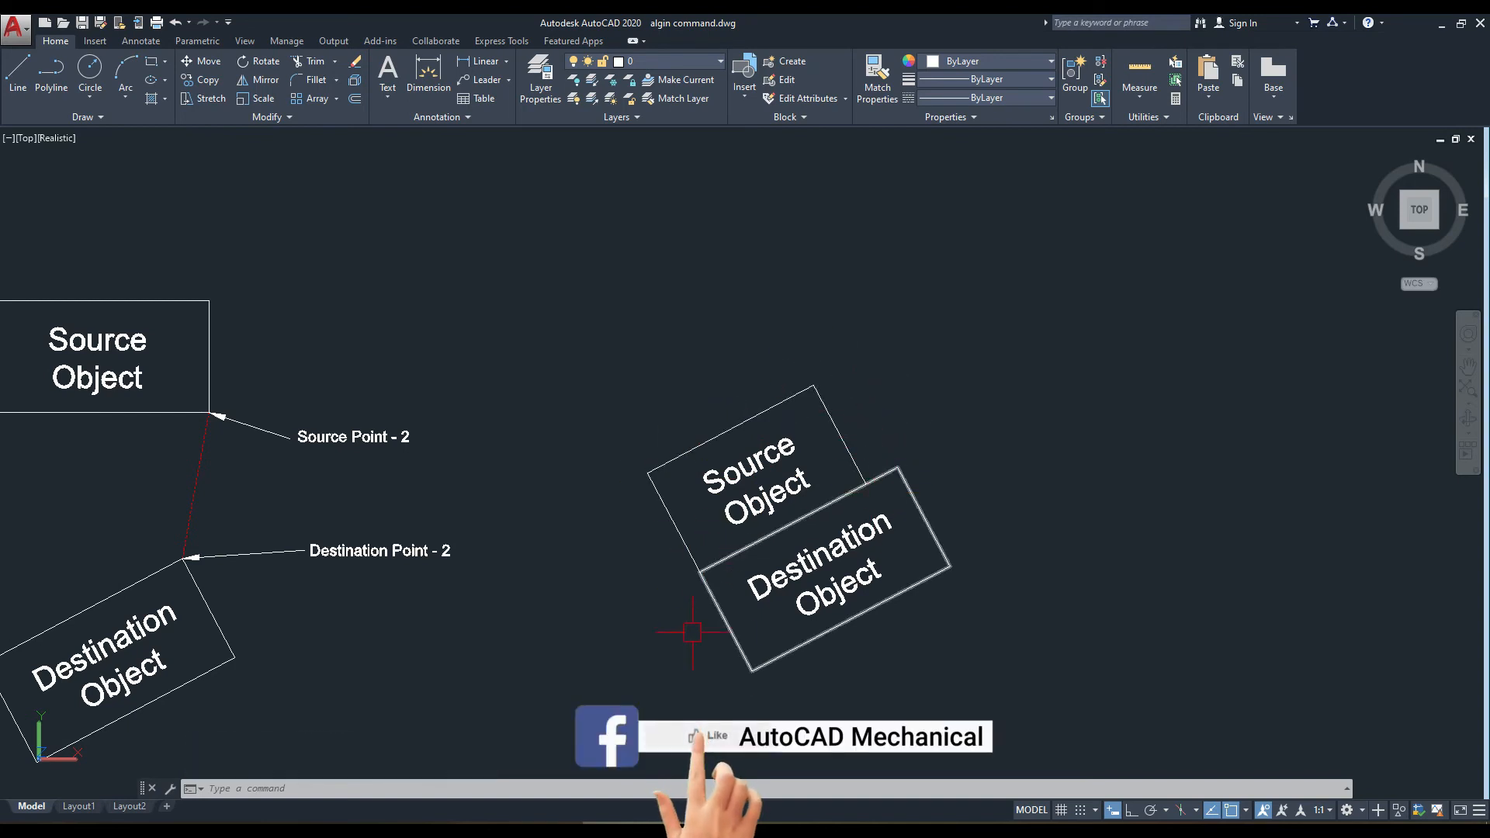
# Undo the unscaled alignment of the shortened source rectangle.
pyautogui.moveTo(831, 490); pyautogui.dragTo(817, 422, button='middle')
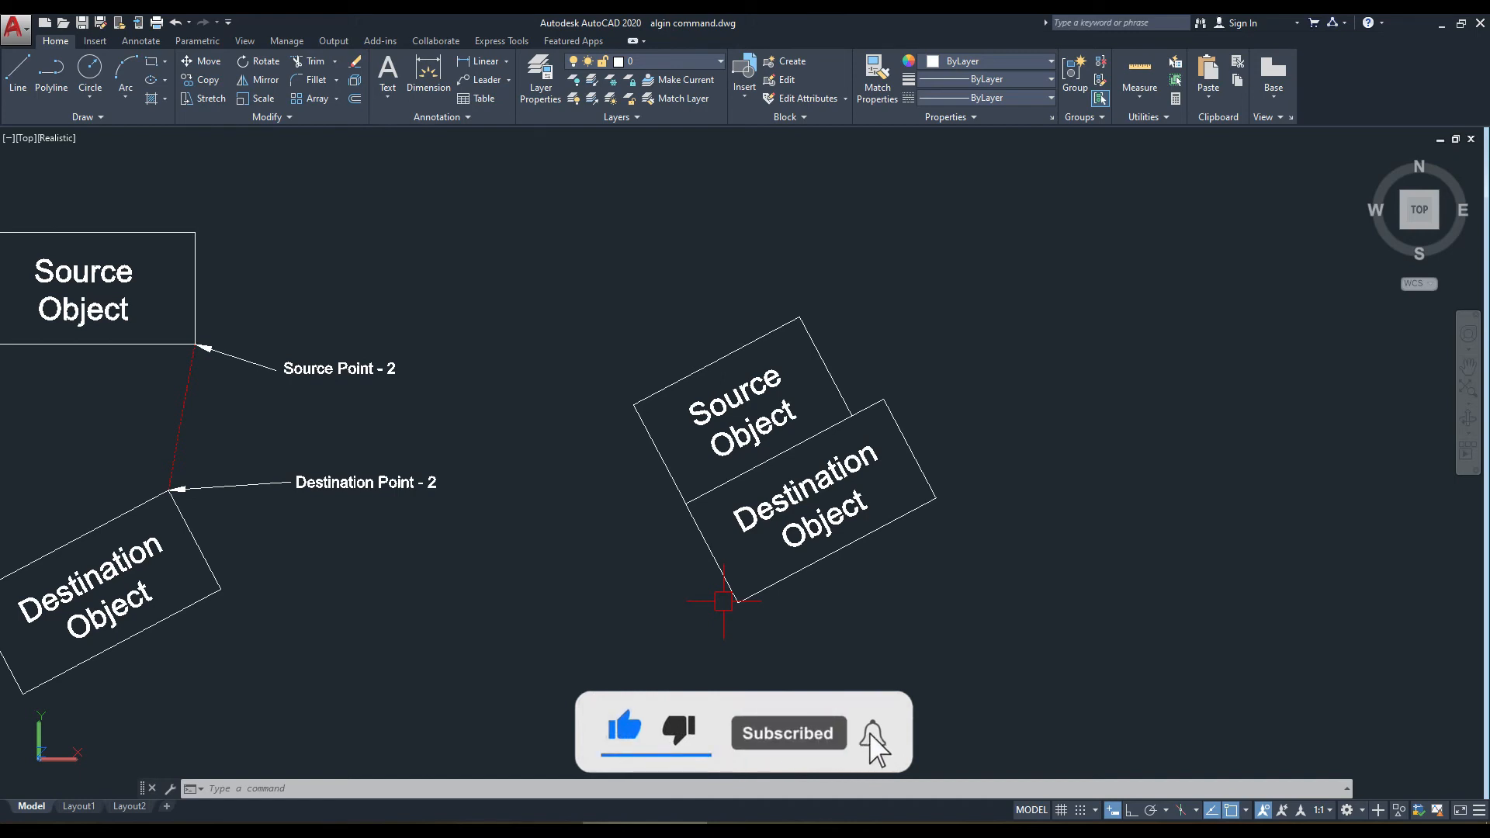
pyautogui.hotkey('ctrl', 'z')
pyautogui.hotkey('ctrl', 'z')
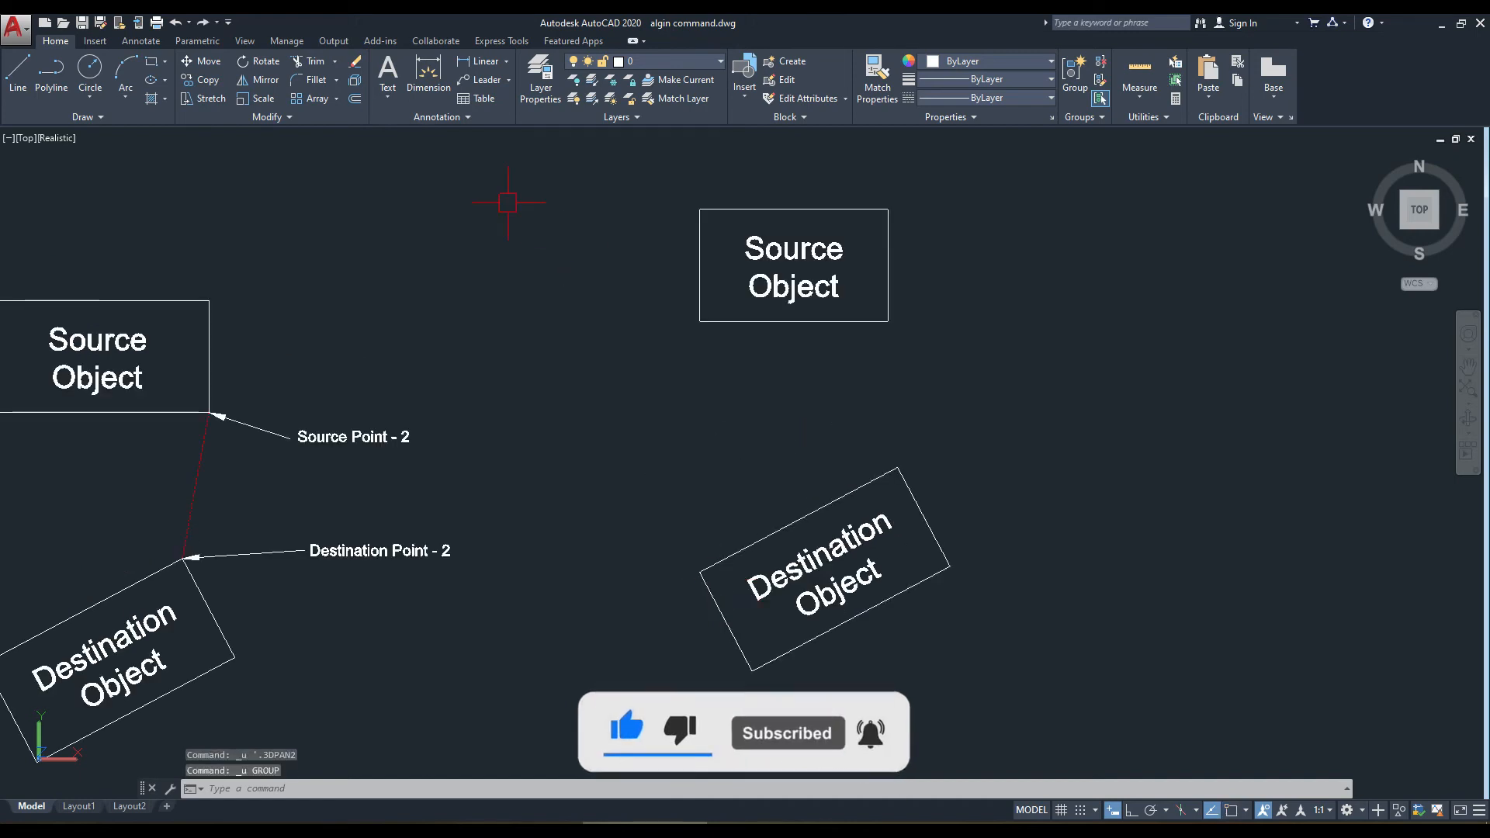
# Restart Align on the shortened source rectangle and its text, matching its lower-left corner to the left corner of the copied destination rectangle.
pyautogui.moveTo(285, 116)
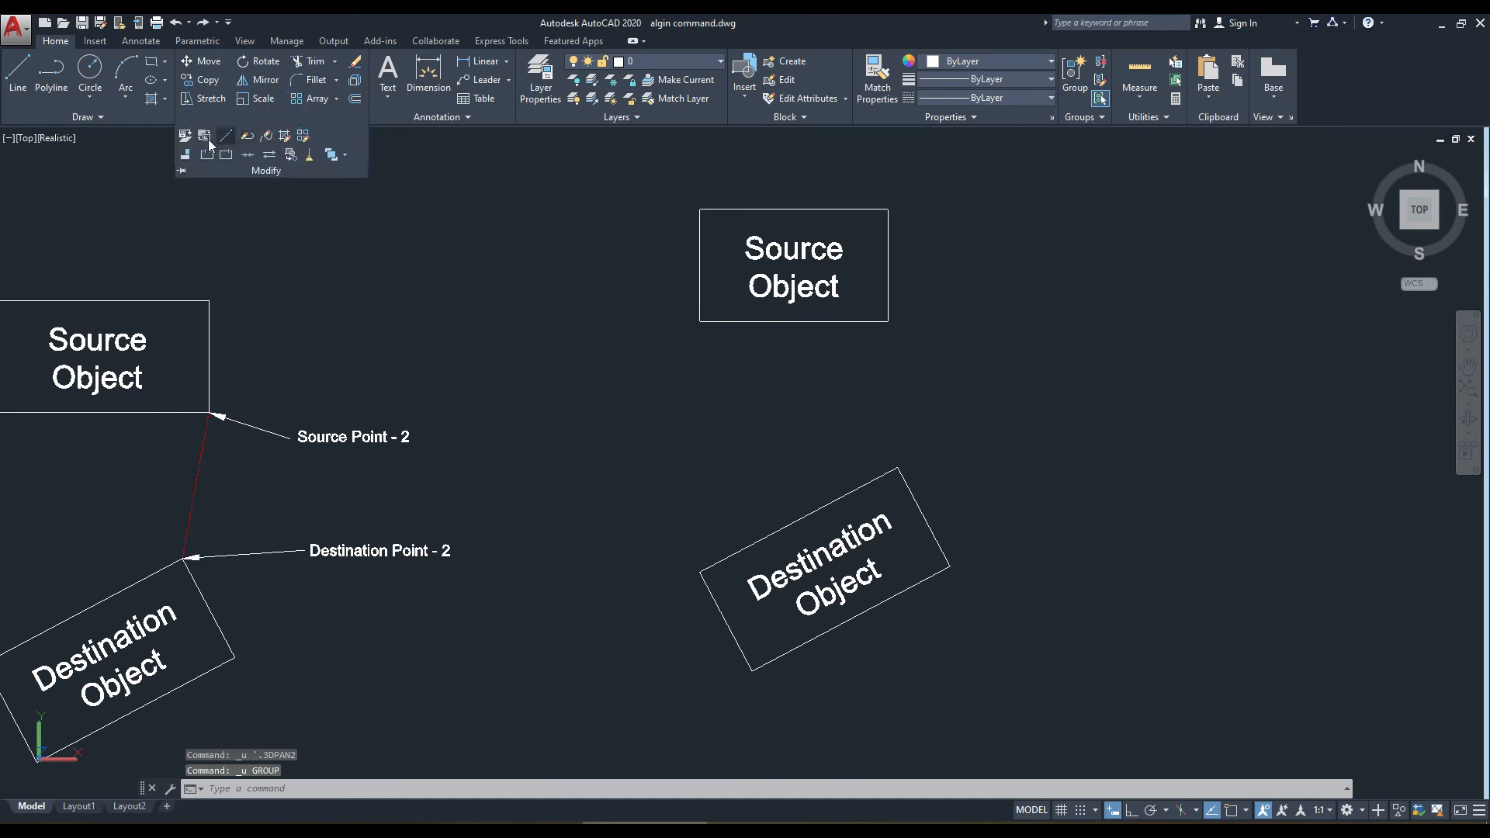
pyautogui.click(186, 158)
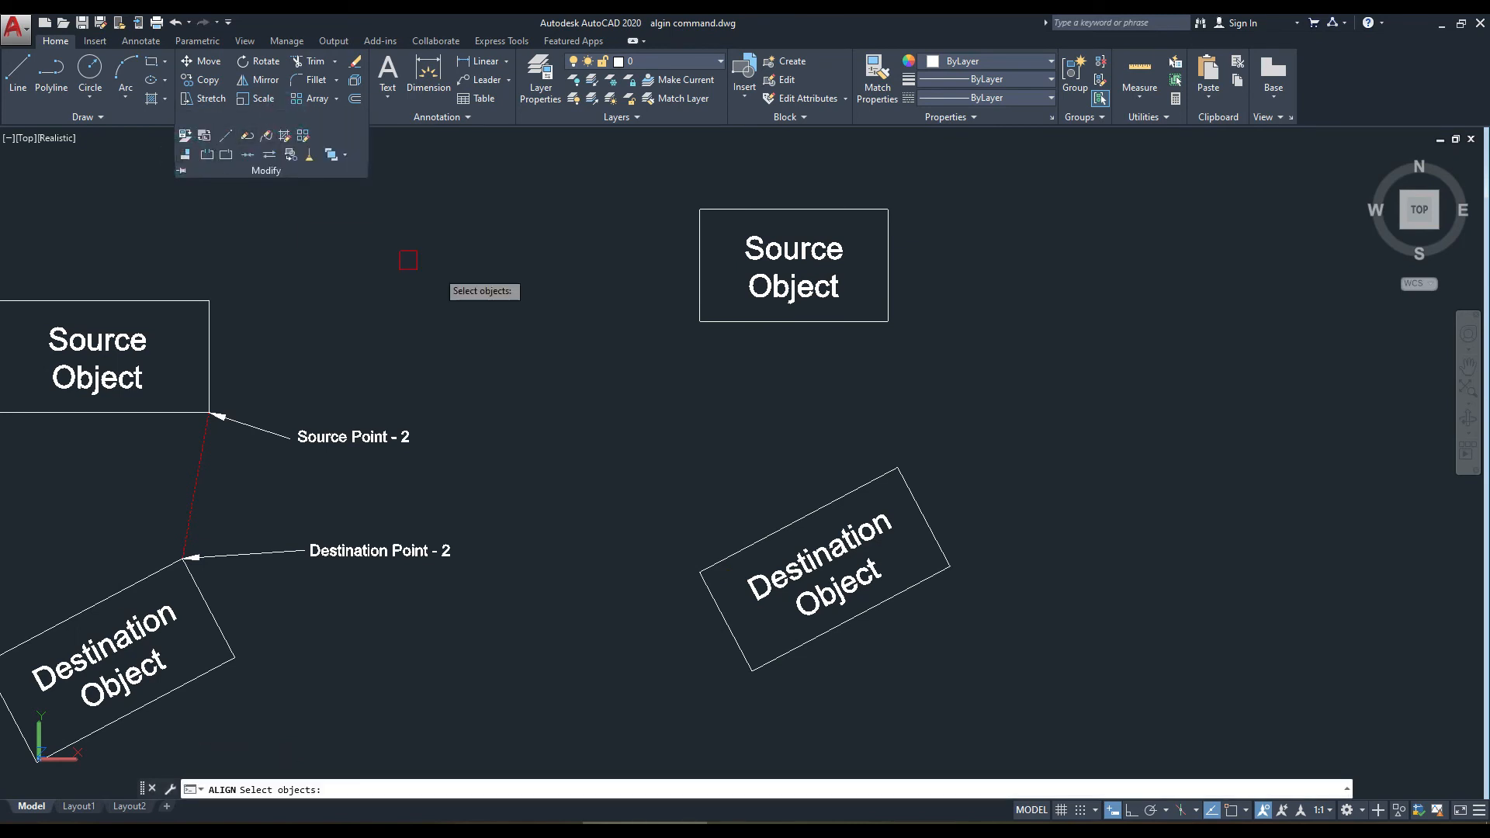
pyautogui.moveTo(935, 165); pyautogui.dragTo(635, 344)
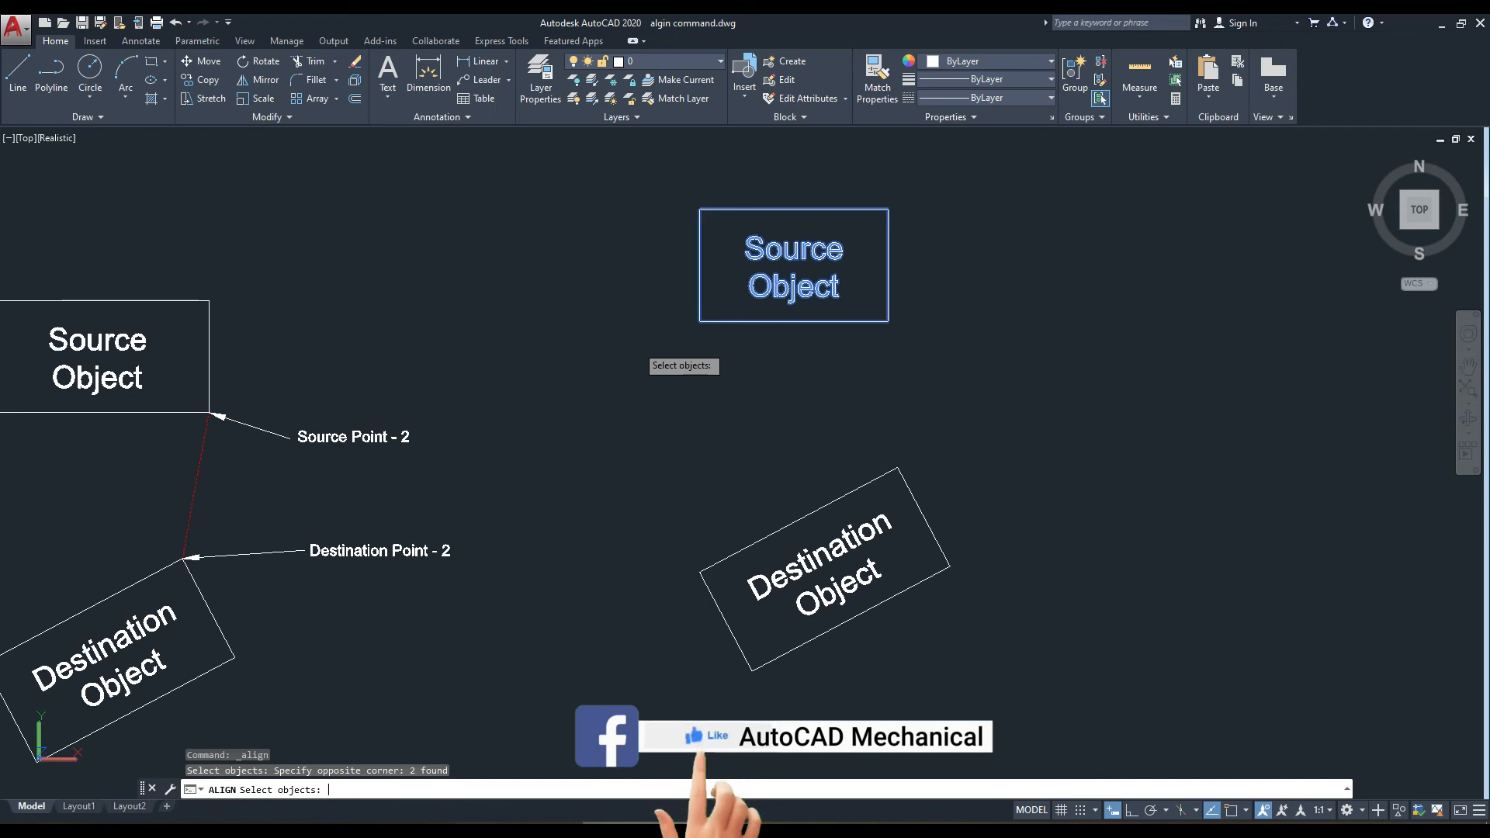
pyautogui.press('Return')
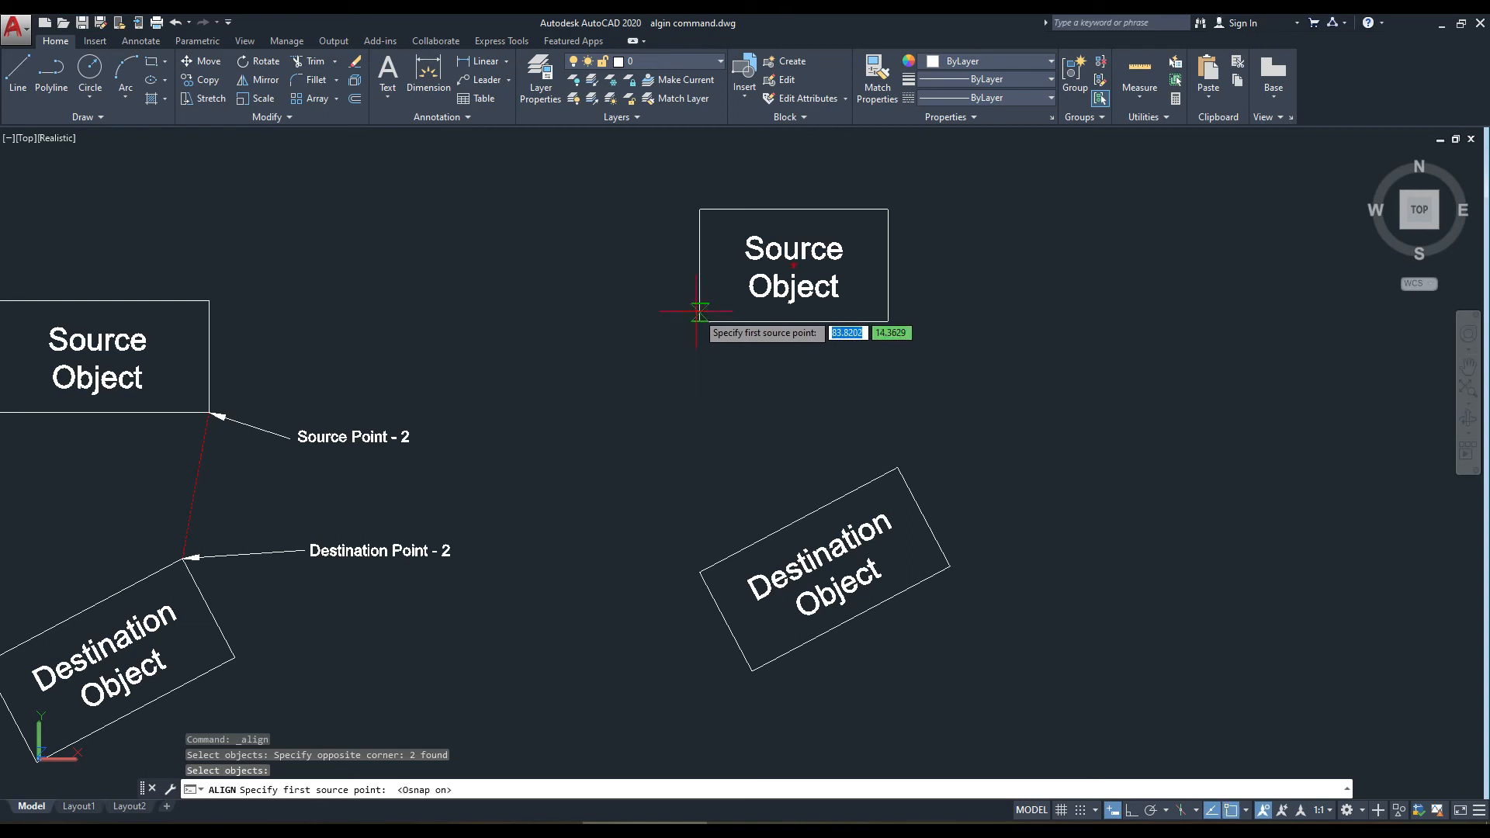
pyautogui.click(700, 321)
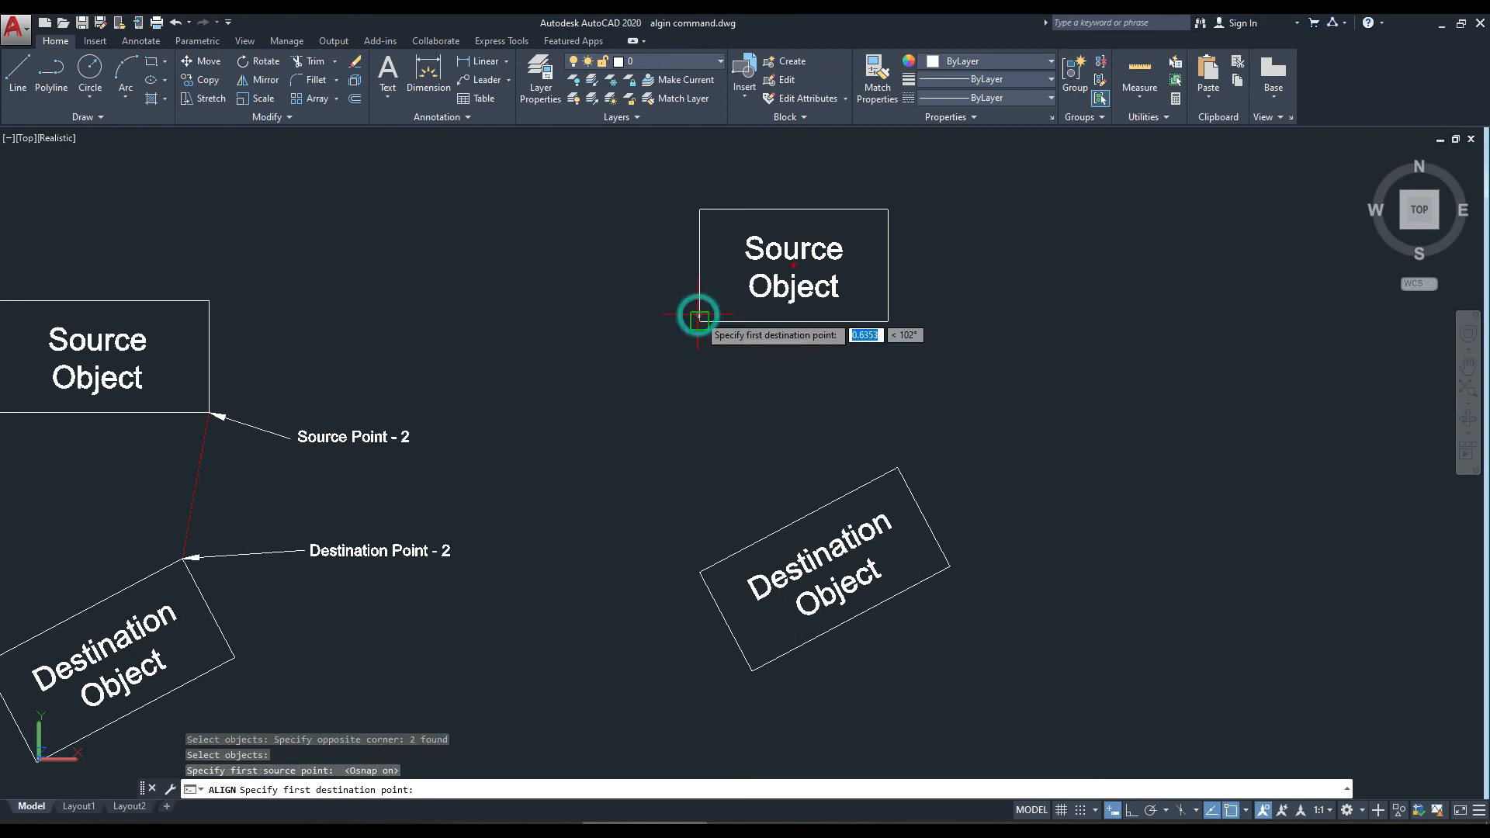
pyautogui.click(699, 570)
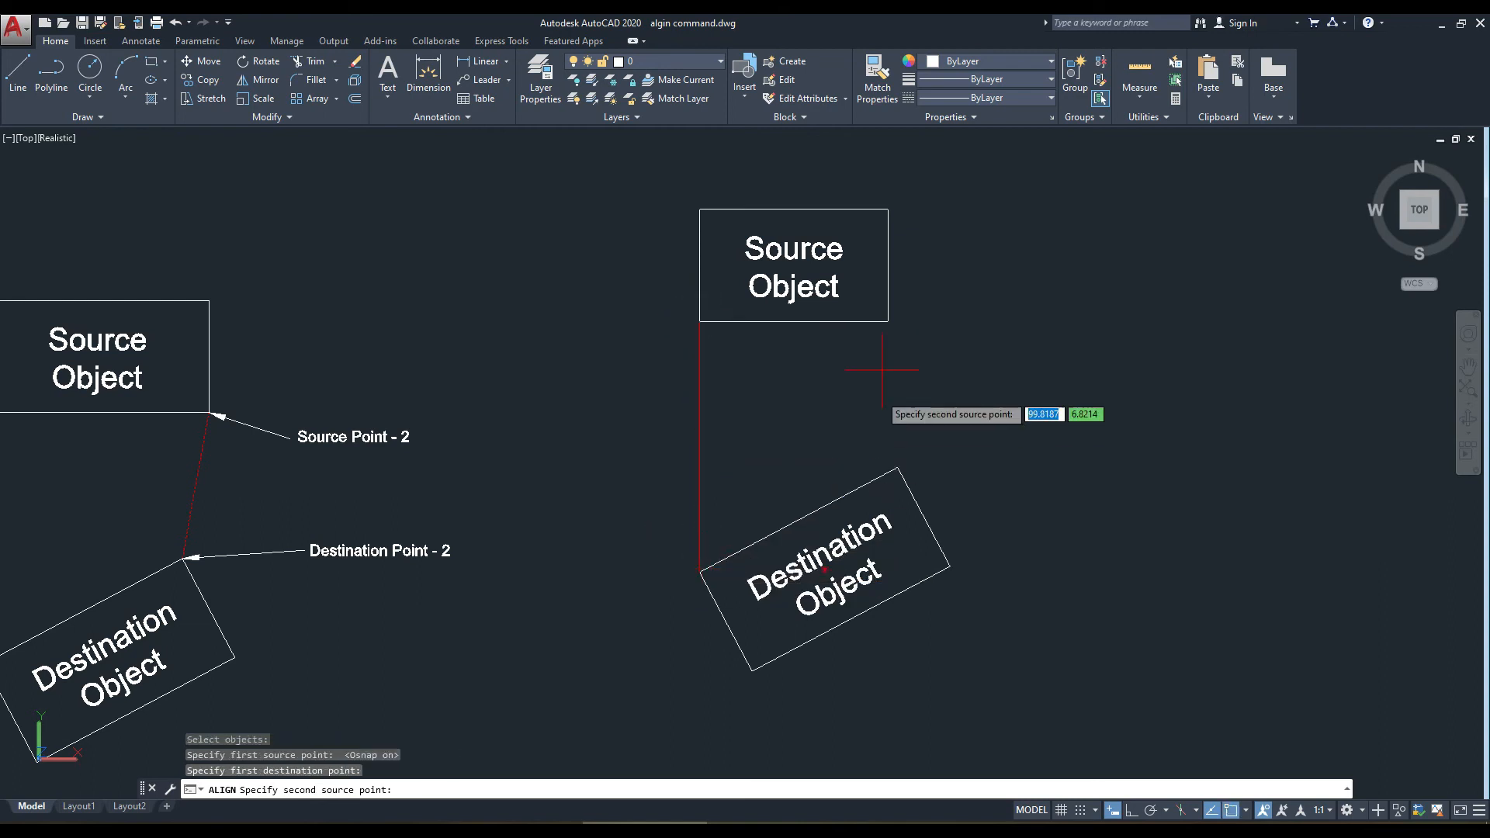
# Match the source's lower-right corner to the destination's top corner, skip the third point, and scale the objects based on the alignment points.
pyautogui.click(888, 321)
pyautogui.click(898, 468)
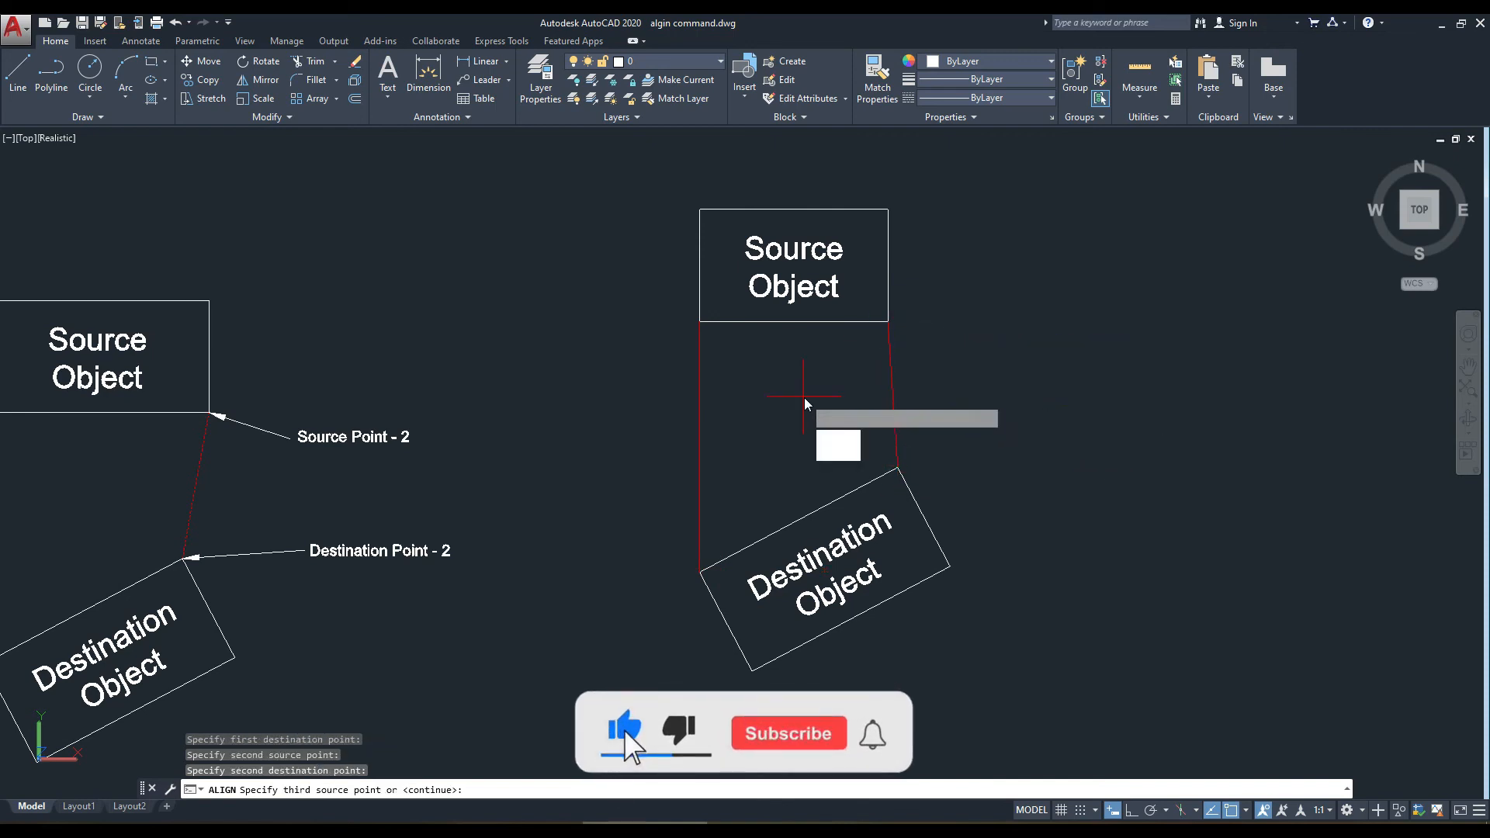
pyautogui.press('Return')
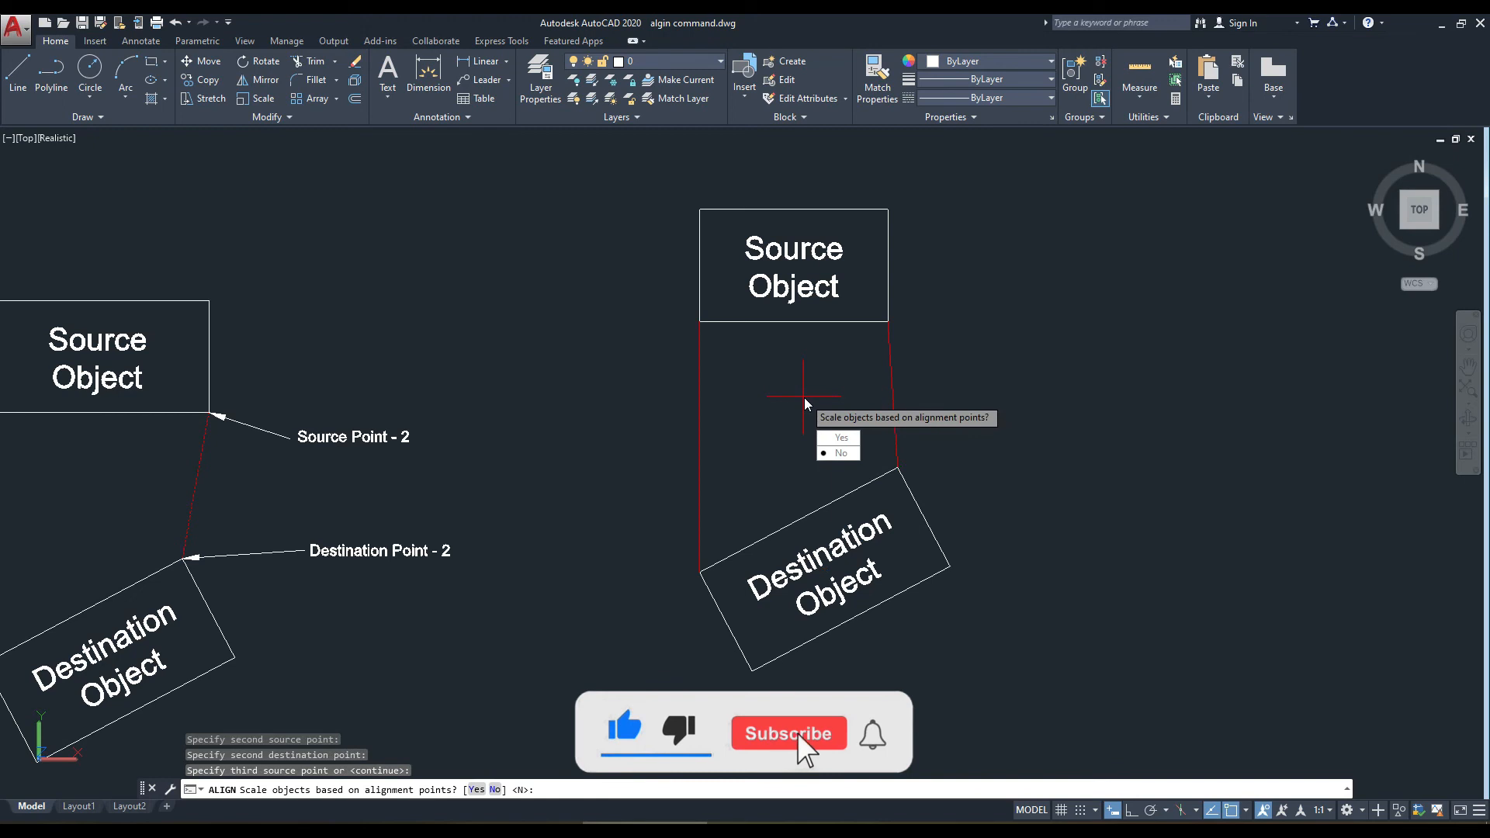
pyautogui.click(842, 438)
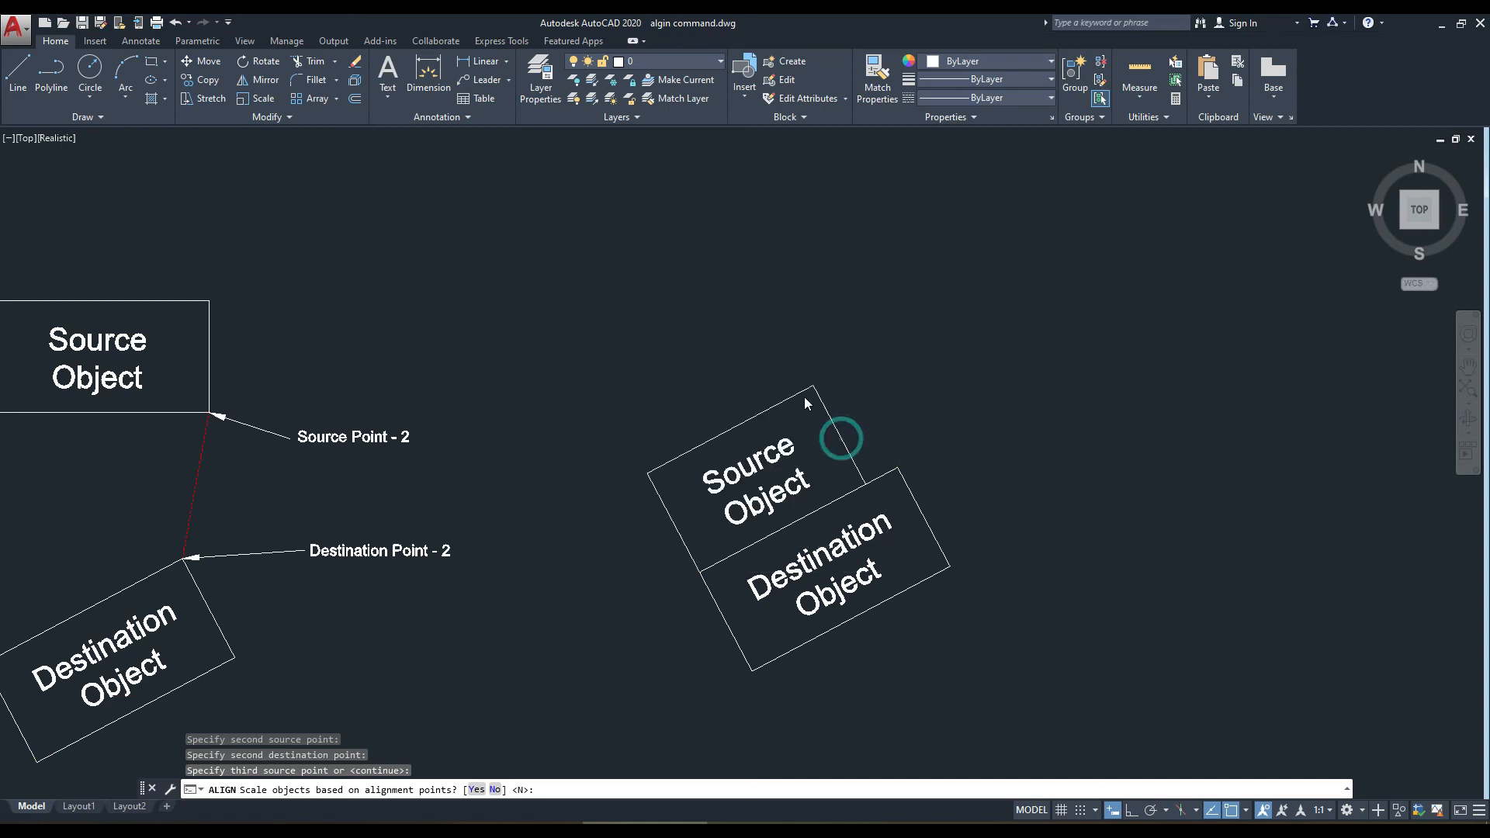
pyautogui.moveTo(797, 394); pyautogui.dragTo(765, 342, button='middle')
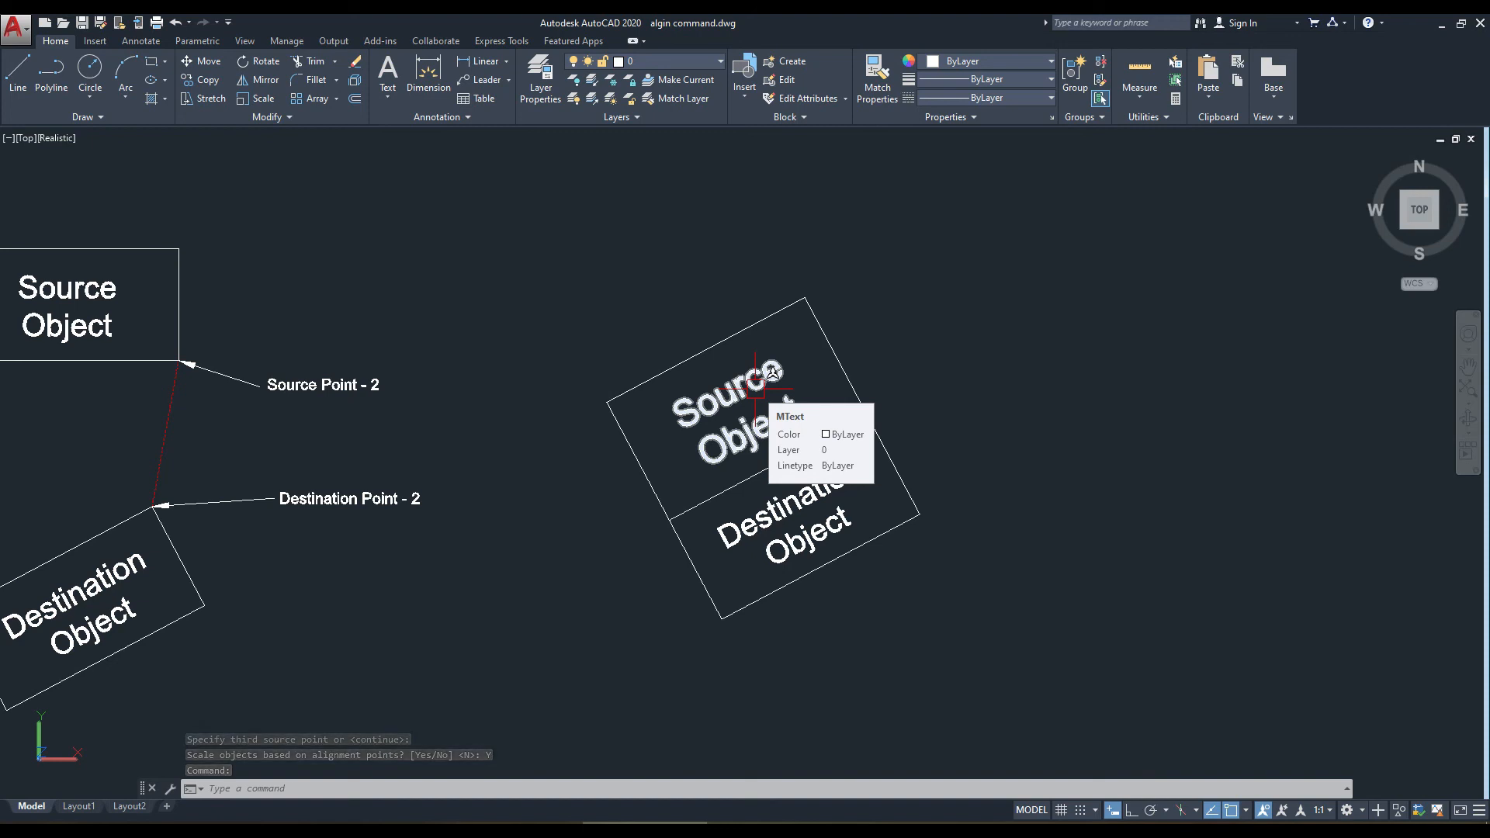
pyautogui.scroll(2, 746, 466)
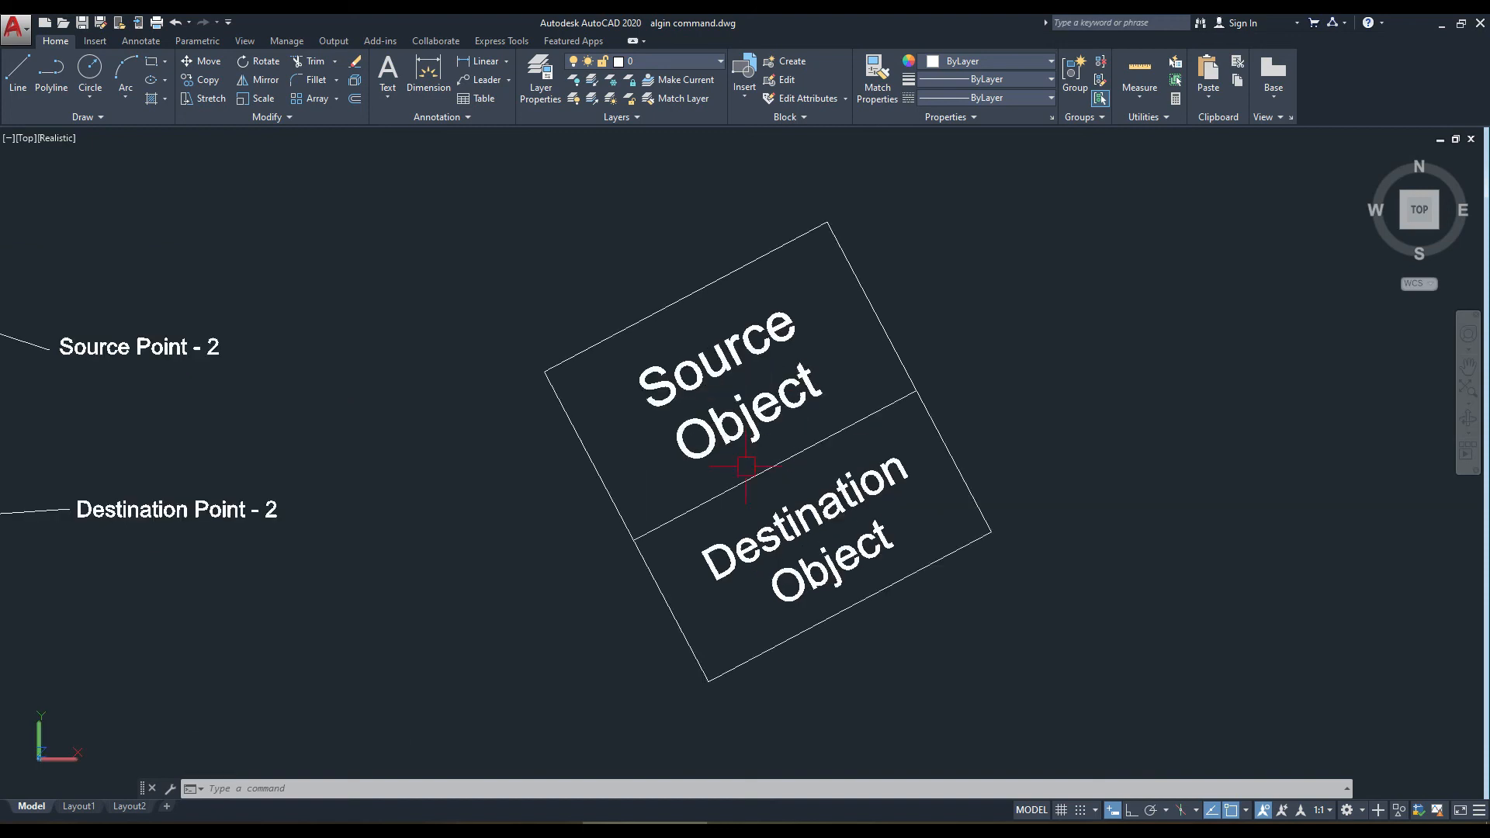